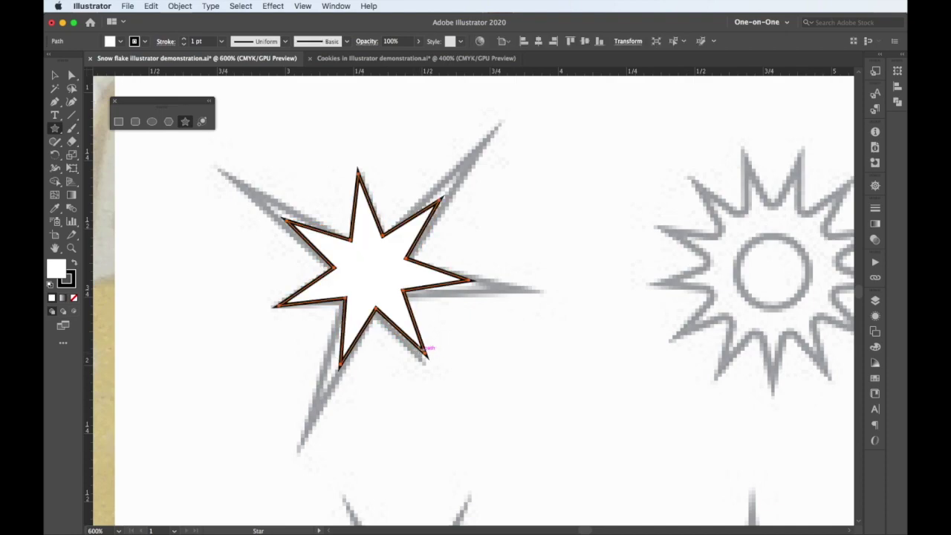
- Stretch four points of the seven-pointed star outward to match the long tips of the traced sketch
key(a)
click(287, 225)
drag(240, 191, 245, 195)
drag(286, 222, 223, 170)
drag(441, 199, 509, 117)
drag(470, 281, 518, 290)
drag(344, 370, 303, 446)
- Fill the stretched seven-pointed star with yellow and deselect it
click(55, 75)
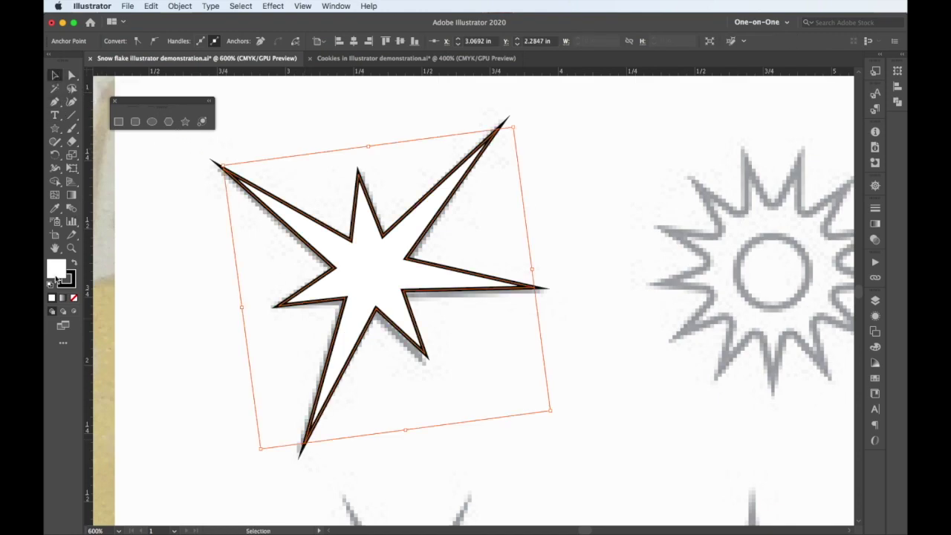
click(875, 379)
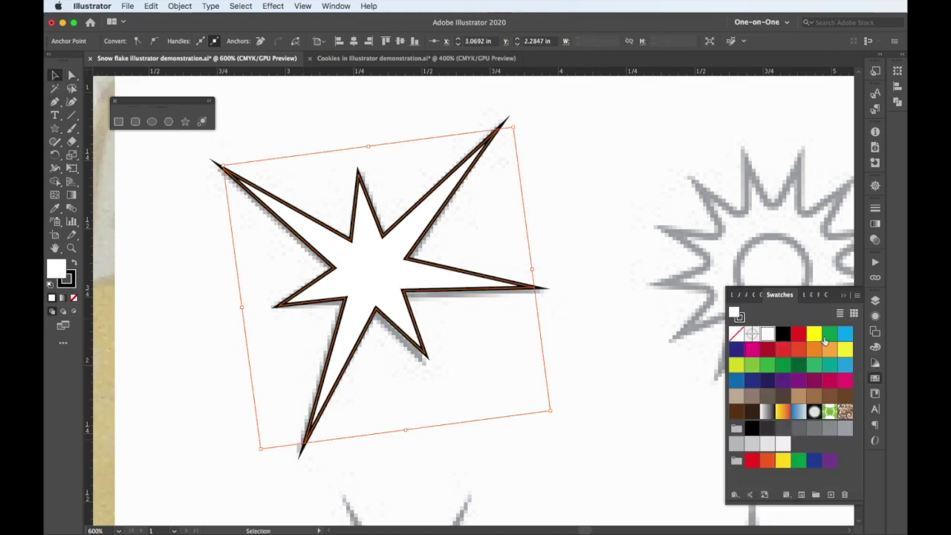
click(824, 340)
click(643, 295)
- Draw a 13-pointed star about 0.91 in wide over the sunburst sketch, centred on its inner circle
drag(550, 276, 301, 286)
click(186, 121)
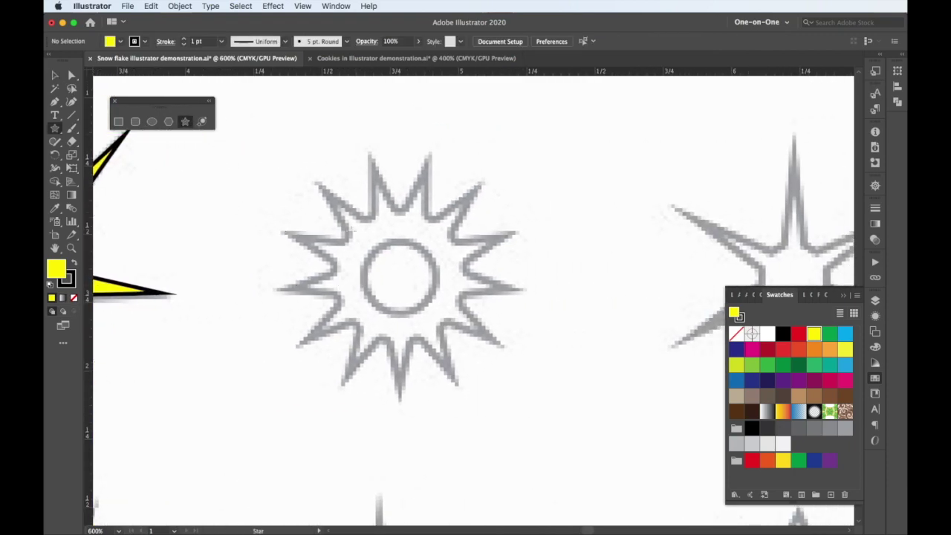
drag(399, 276, 433, 362)
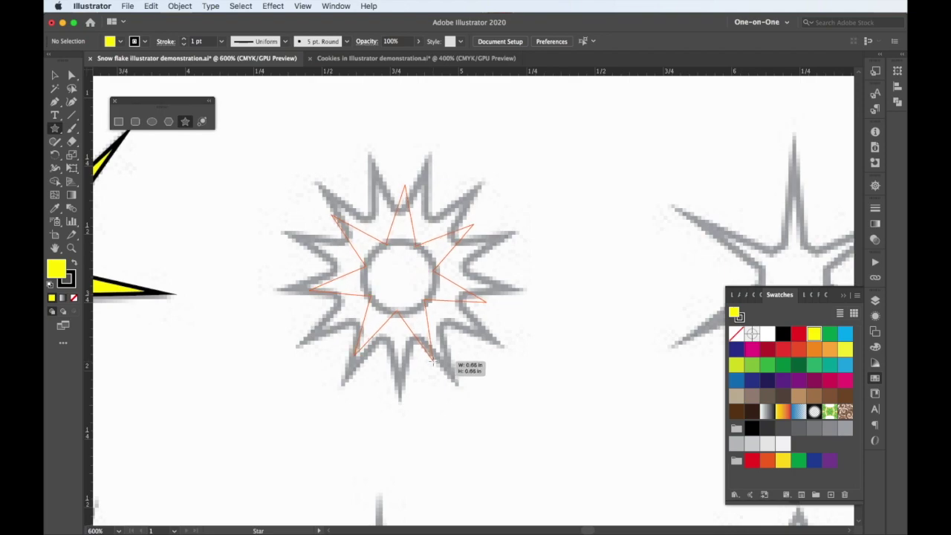
key(Up)
key(Up)
key(Up)
key(Up)
key(Up)
key(Up)
key(Up)
key(Up)
key(Up)
drag(433, 362, 455, 384)
- Remove the 13-pointed star's fill and round all of its inner corners to match the sketch
click(72, 76)
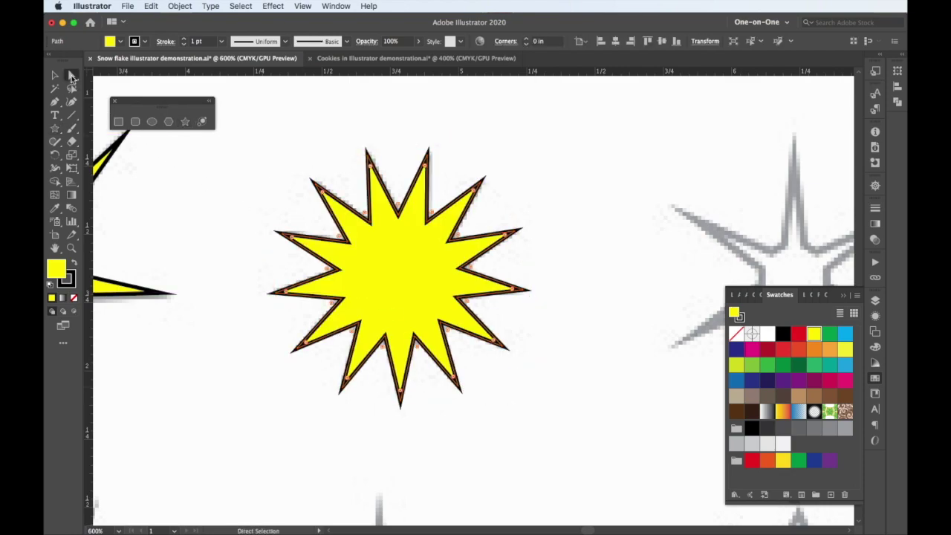
click(73, 298)
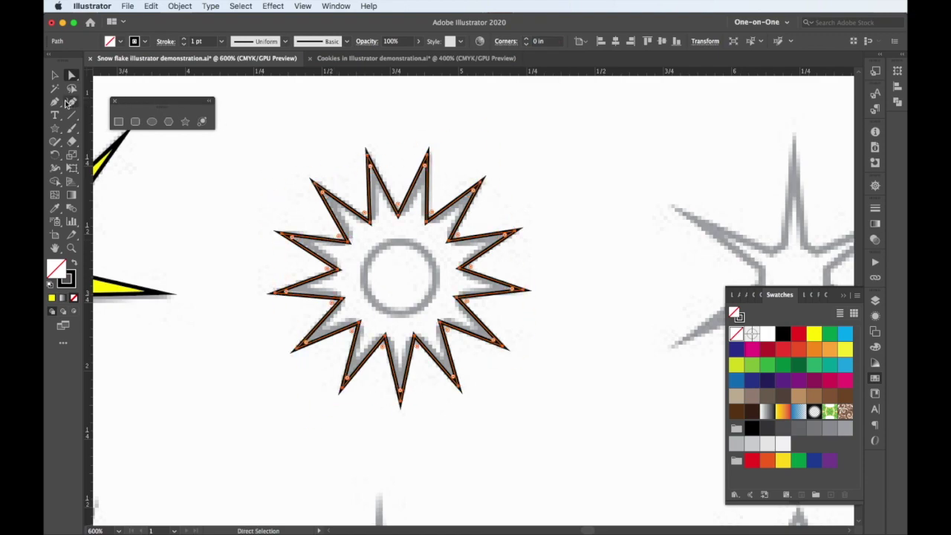
click(72, 89)
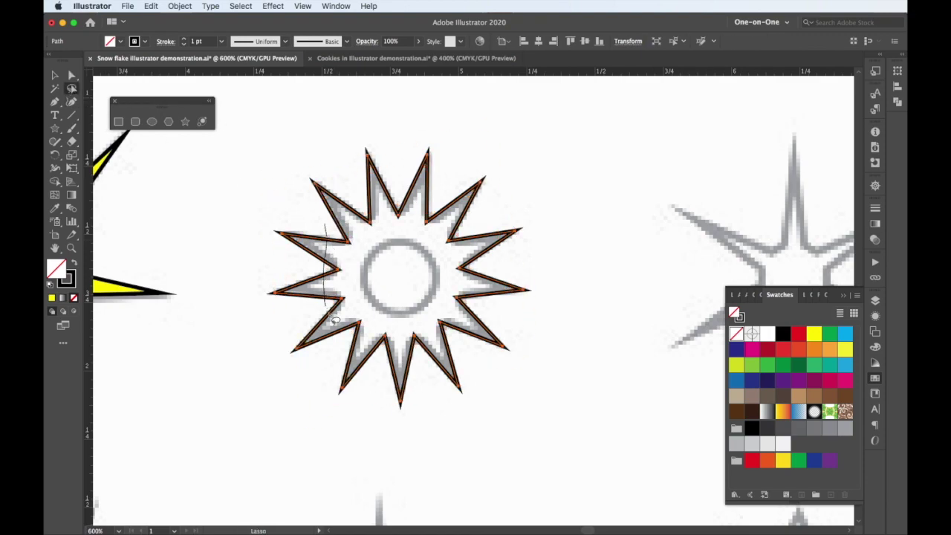
drag(352, 217, 349, 220)
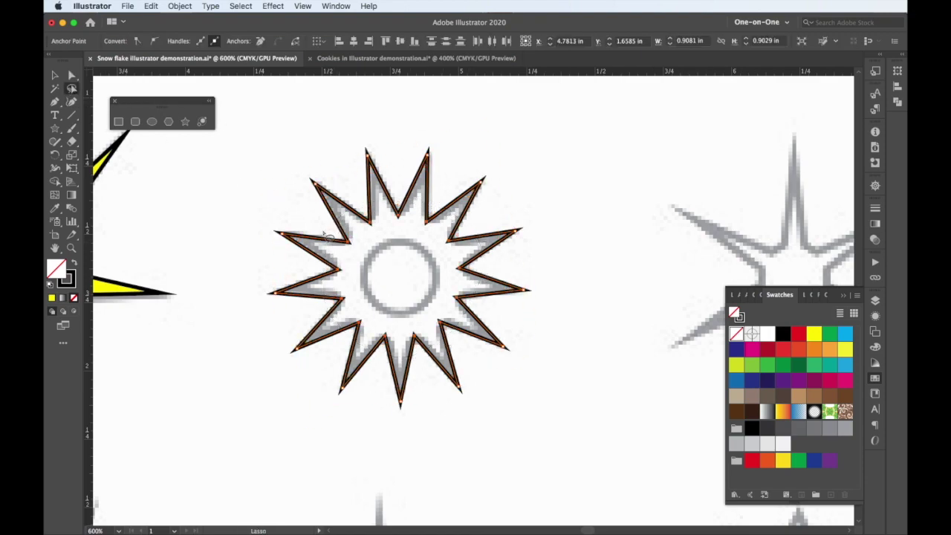
click(72, 75)
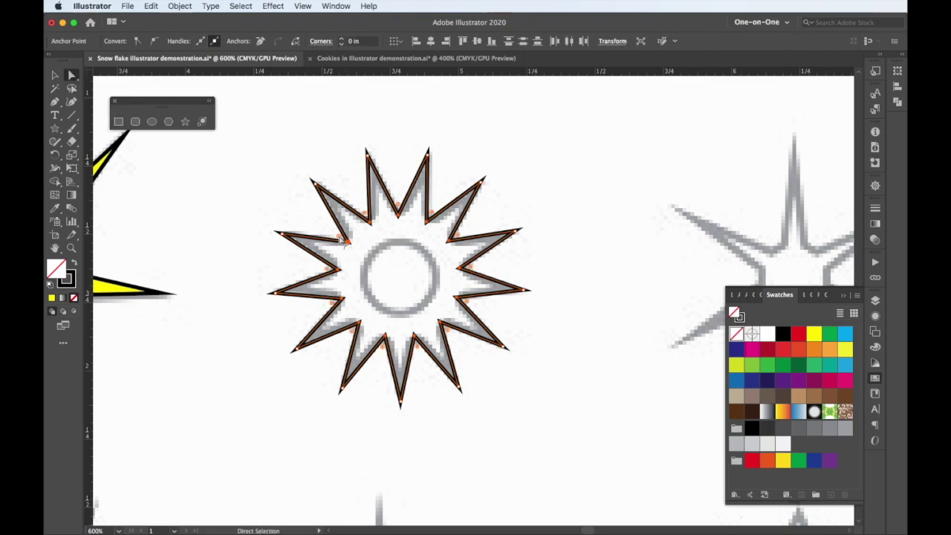
drag(336, 236, 442, 320)
- Add a circle in the middle of the sunburst, colouring the star light orange and the circle yellow
click(155, 126)
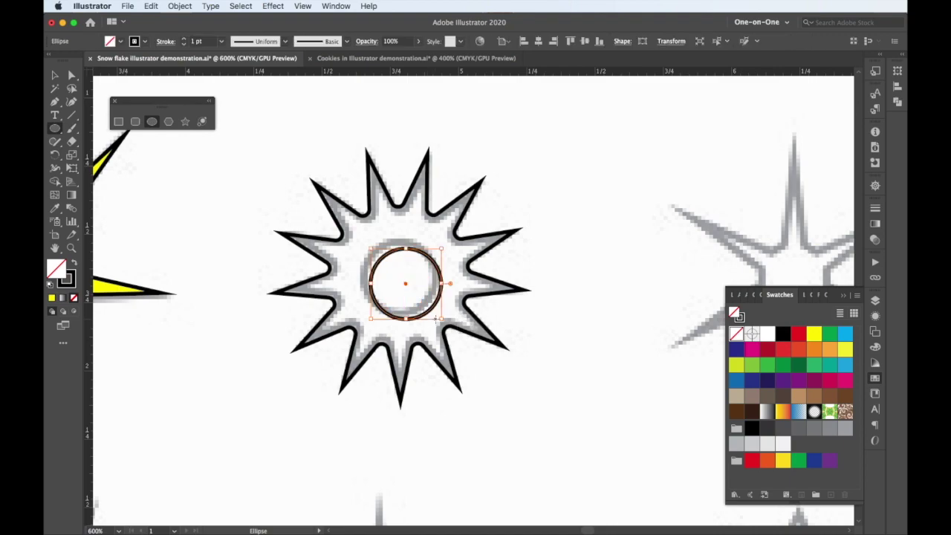
key(v)
key(super+a)
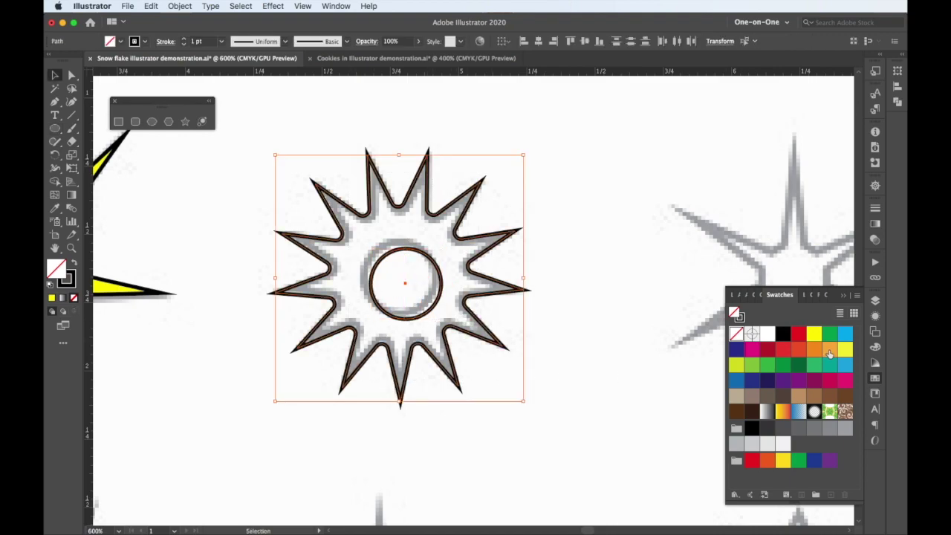
click(830, 354)
click(431, 259)
click(846, 349)
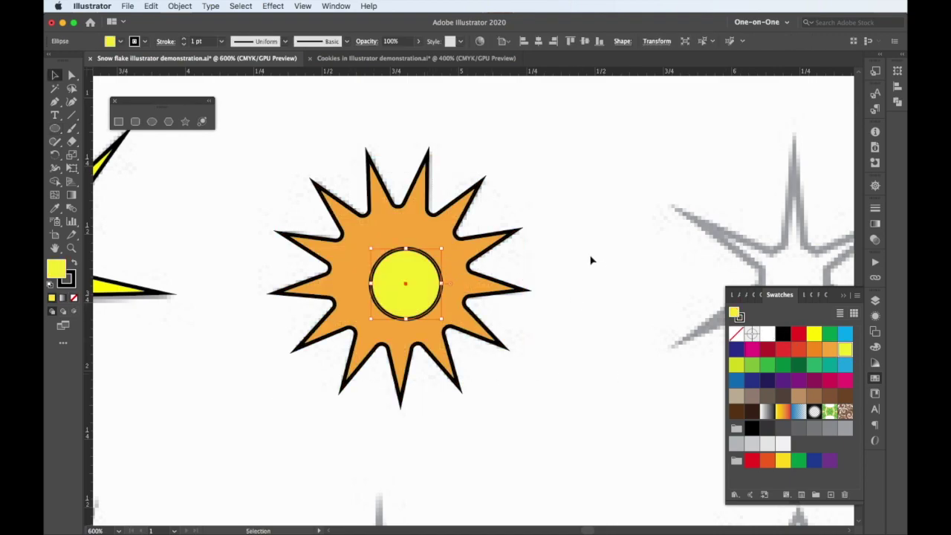
- Align the sunburst and its circle to each other's centres horizontally and vertically, and deselect them
key(super+a)
click(540, 41)
click(585, 41)
click(614, 263)
- Draw an upright hexagon without fill over the core of the six-pointed star sketch
scroll(690, 255, right, 10)
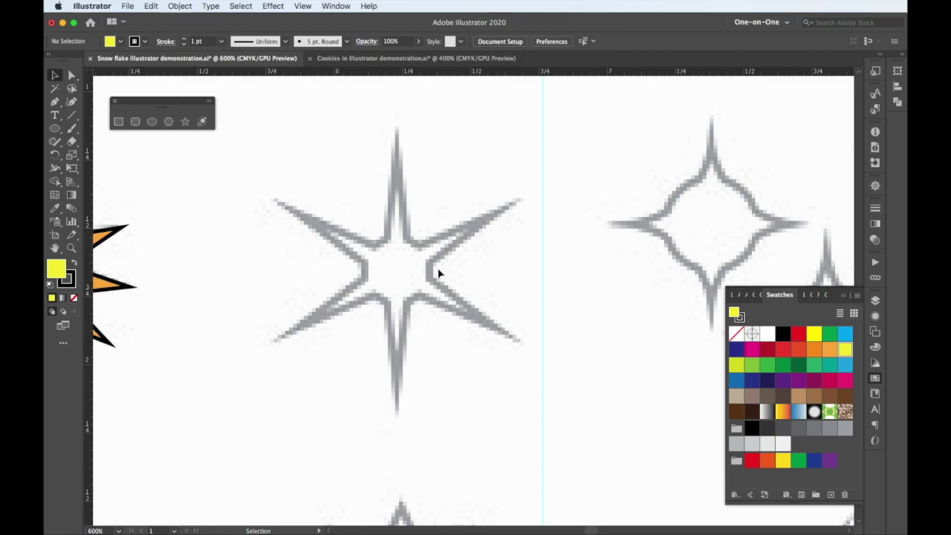
click(168, 121)
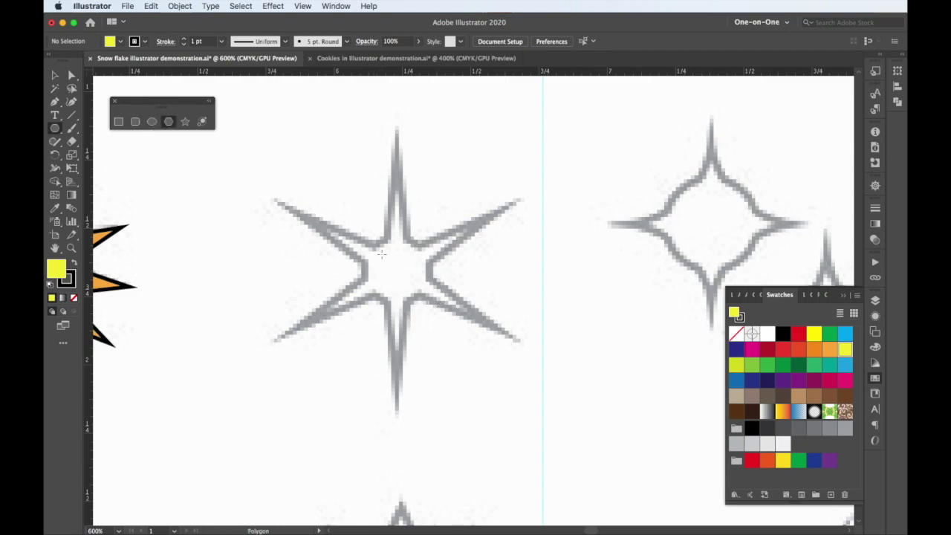
mouse_move(396, 269)
mouse_down()
mouse_move(427, 294)
mouse_move(366, 287)
mouse_up()
key(Up)
key(Up)
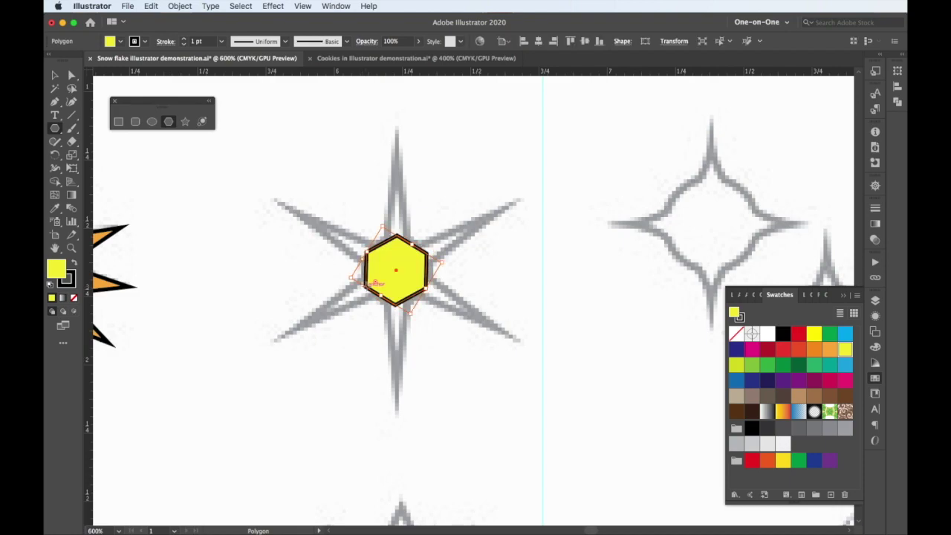
click(73, 298)
- Draw an unfilled six-pointed star from the hexagon's centre, extending its tips to the ends of the sketched points
click(185, 121)
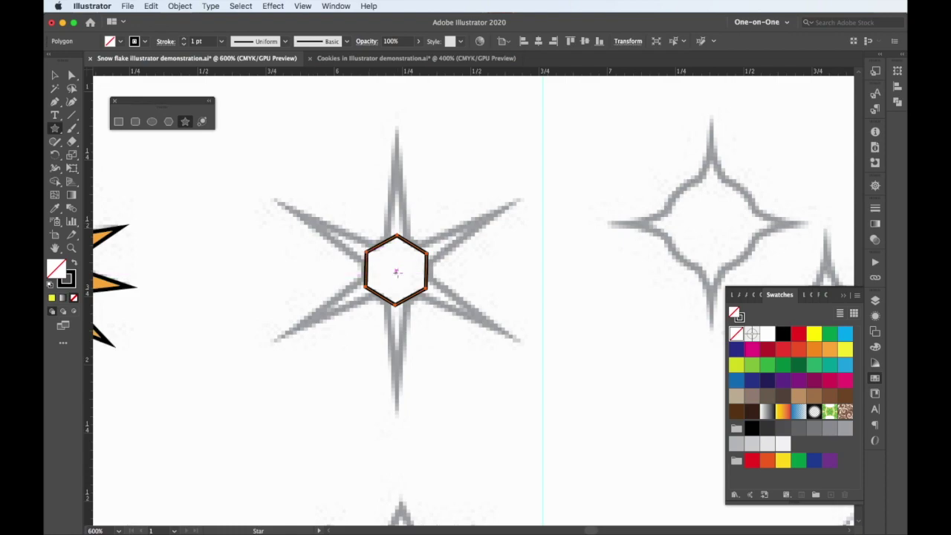
mouse_move(395, 269)
mouse_down()
mouse_move(421, 294)
mouse_move(435, 333)
mouse_move(412, 309)
mouse_move(418, 336)
mouse_move(397, 336)
mouse_move(396, 419)
mouse_up()
key(Down)
key(Down)
key(Down)
key(Down)
key(Down)
key(Down)
- Enlarge the hexagon from its centre so that it overlaps the inner corners of the six-pointed star
click(54, 75)
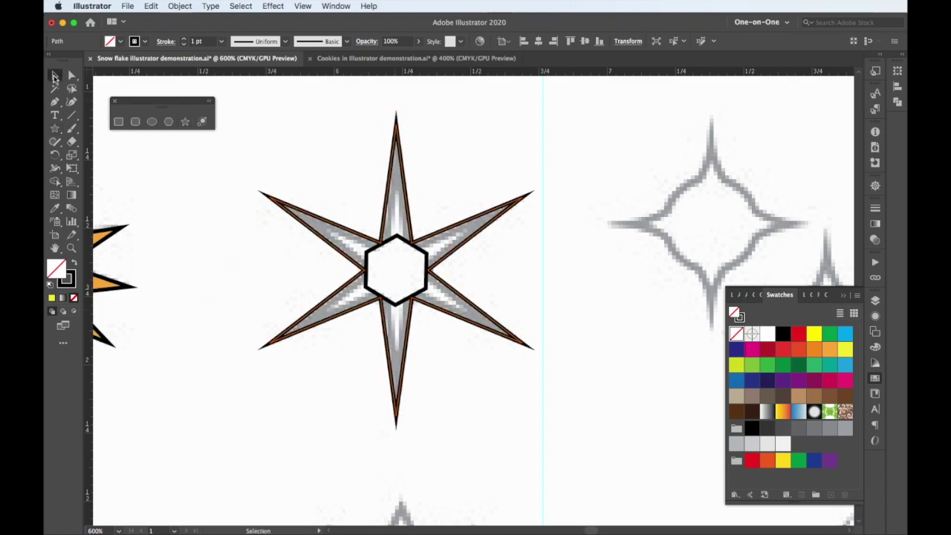
click(349, 193)
key(ctrl+a)
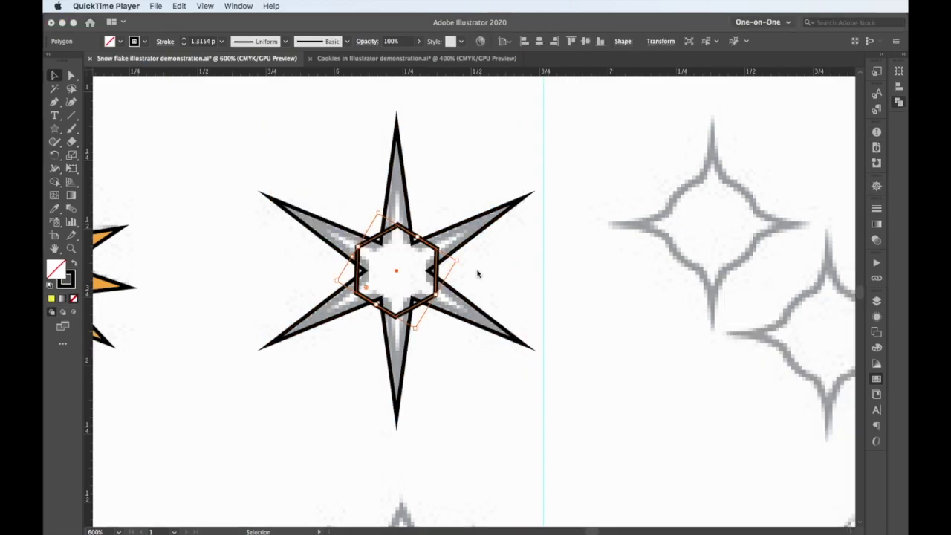
- Unite the hexagon and six-pointed star into one shape and fill it with light blue
click(379, 314)
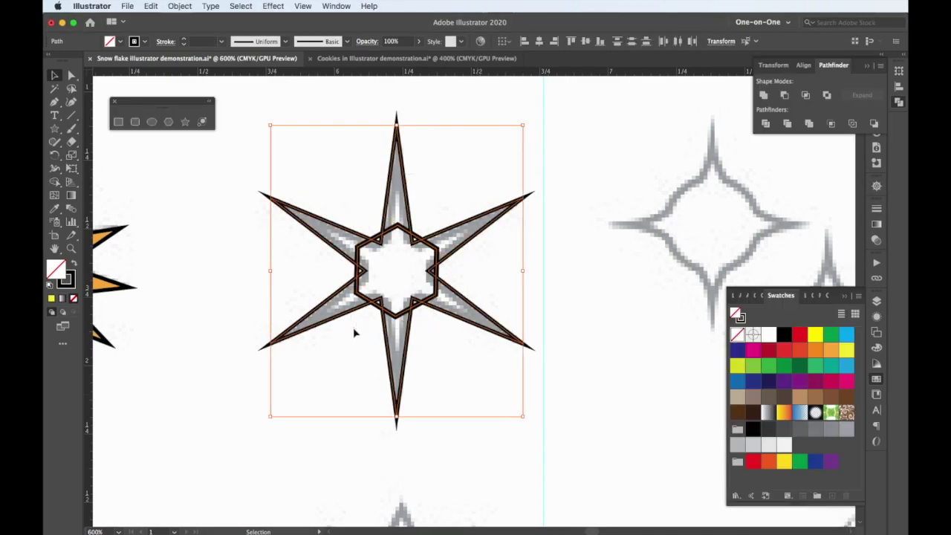
click(763, 96)
click(847, 335)
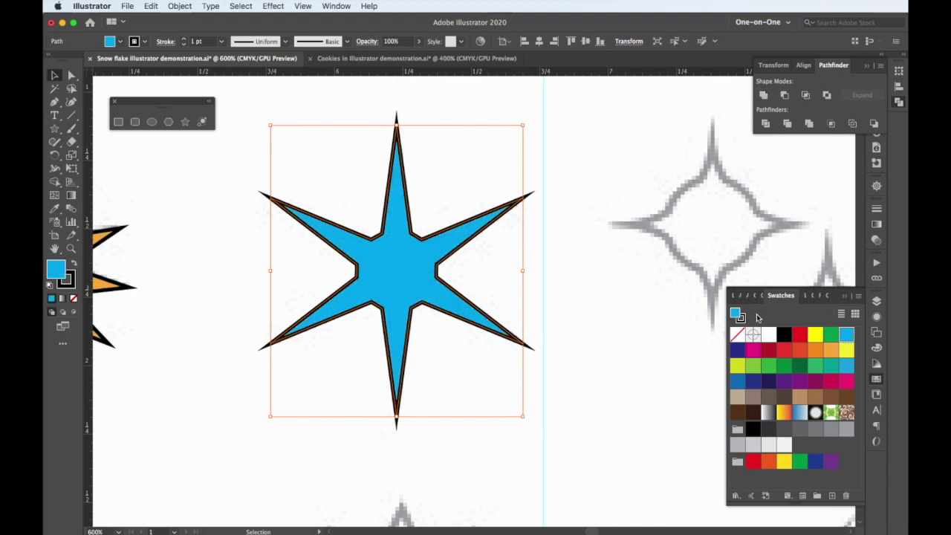
click(671, 270)
- Draw an upright four-pointed star over the upper of the two rounded-diamond sketches
drag(641, 264, 347, 267)
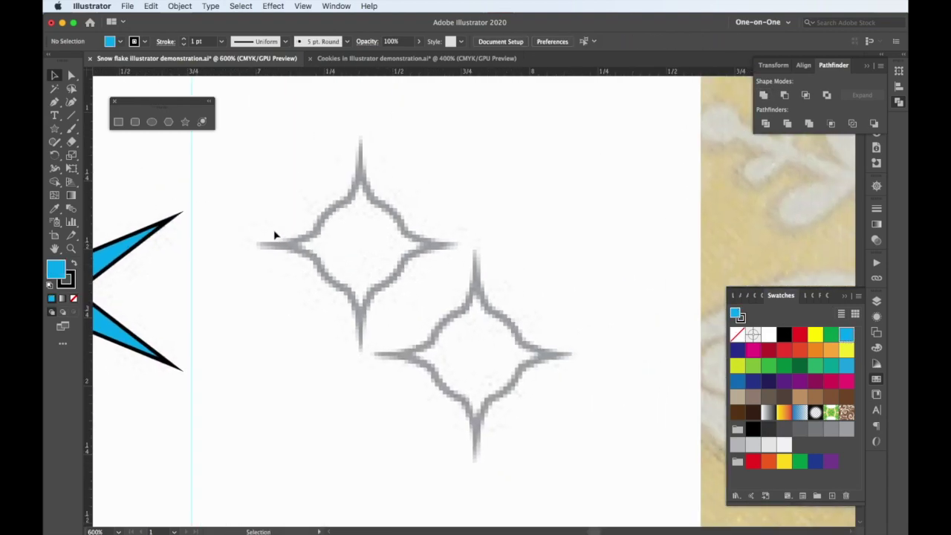
click(184, 122)
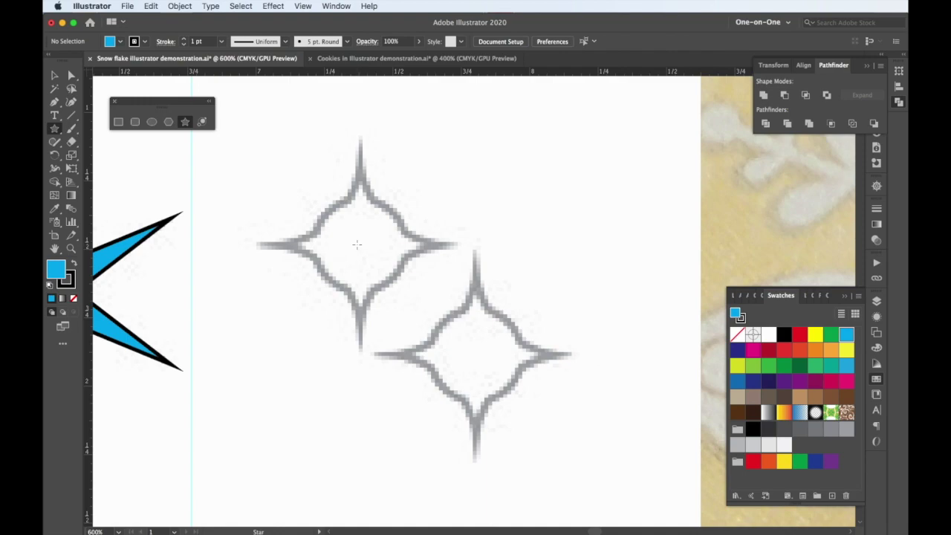
drag(358, 244, 357, 364)
- Draw a circle from the four-pointed star's centre and unite it with the star
click(151, 123)
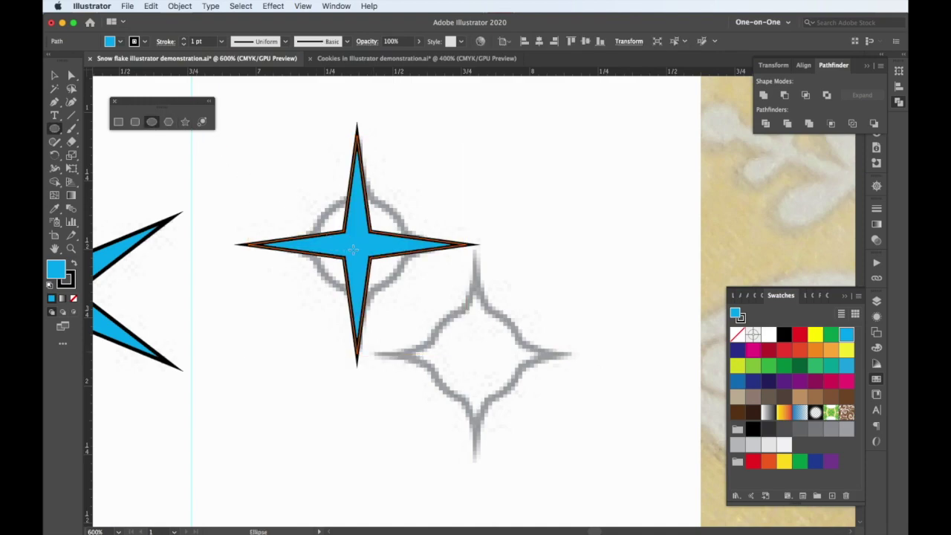
mouse_move(355, 245)
mouse_down()
mouse_move(398, 277)
mouse_move(406, 296)
mouse_up()
key(v)
shift+click(446, 244)
click(763, 95)
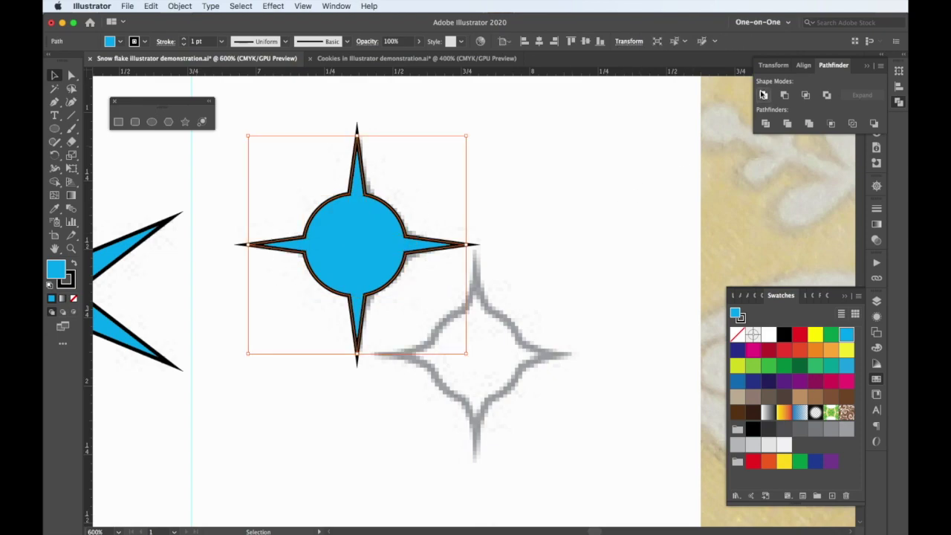
- Fill the united star green and place a light green copy over the lower rounded-diamond sketch
click(819, 369)
click(577, 292)
drag(361, 262, 486, 381)
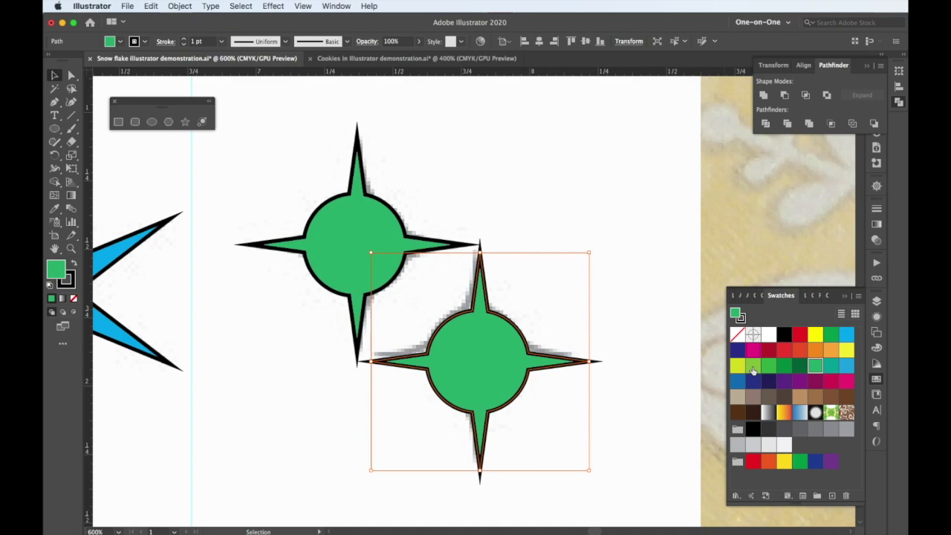
click(752, 369)
- Trace the slanted four-pointed sketch with a star whose lower-right point is elongated, and fill it with the yellow-orange gradient
drag(454, 339, 445, 84)
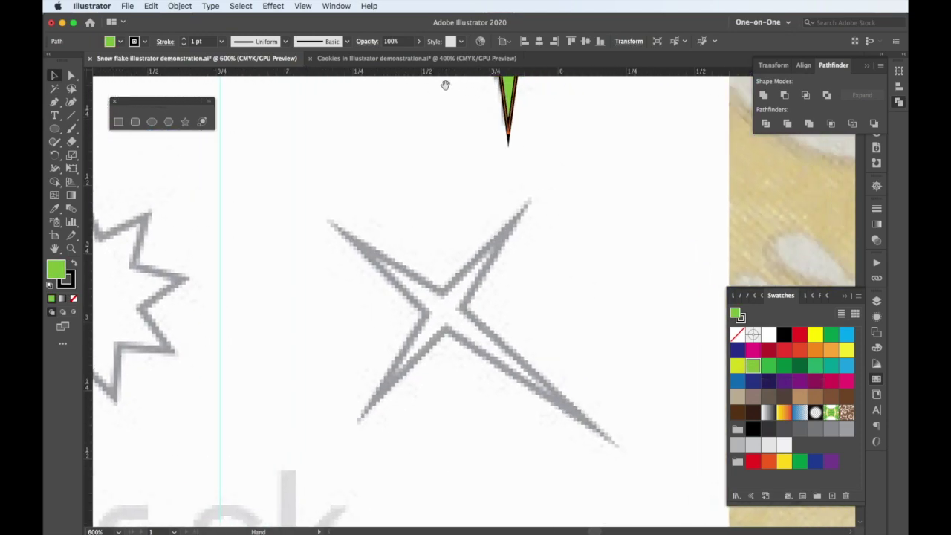
click(185, 121)
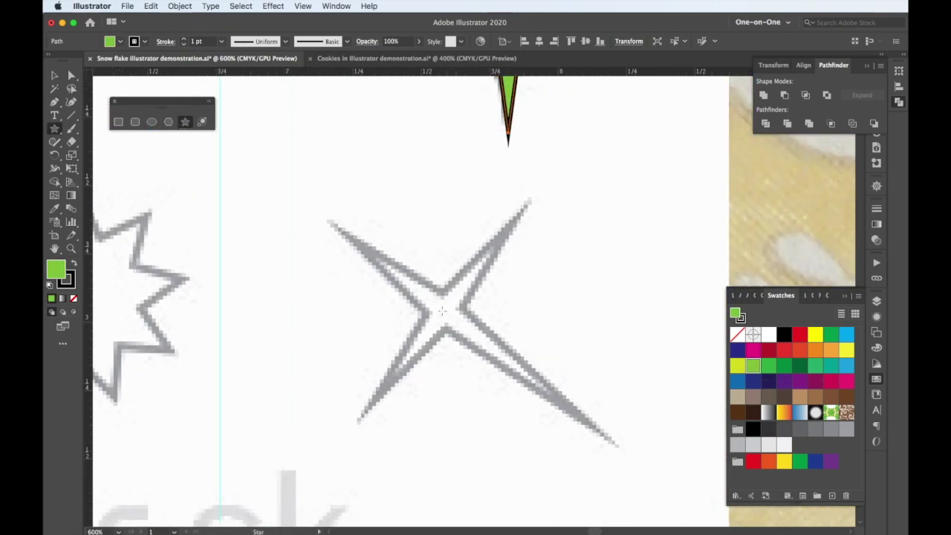
drag(442, 311, 614, 447)
key(a)
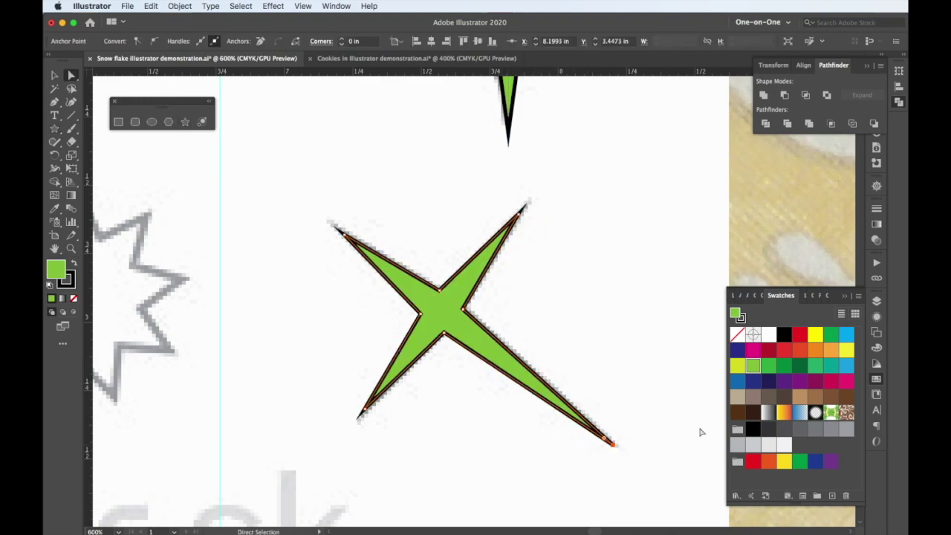
click(785, 415)
click(327, 336)
- Draw a nine-pointed star over the jagged burst sketch, matching its size and inner depth
drag(302, 329, 573, 344)
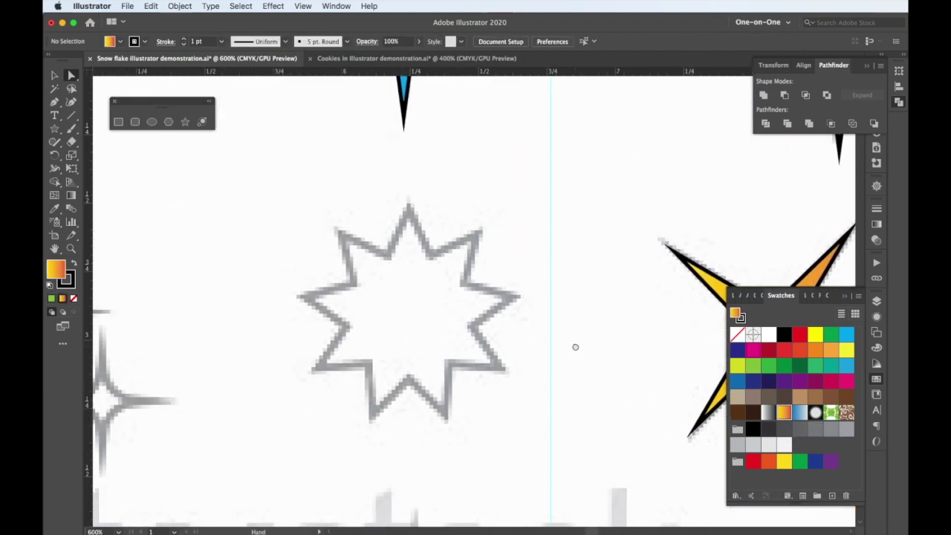
click(185, 121)
drag(411, 313, 561, 480)
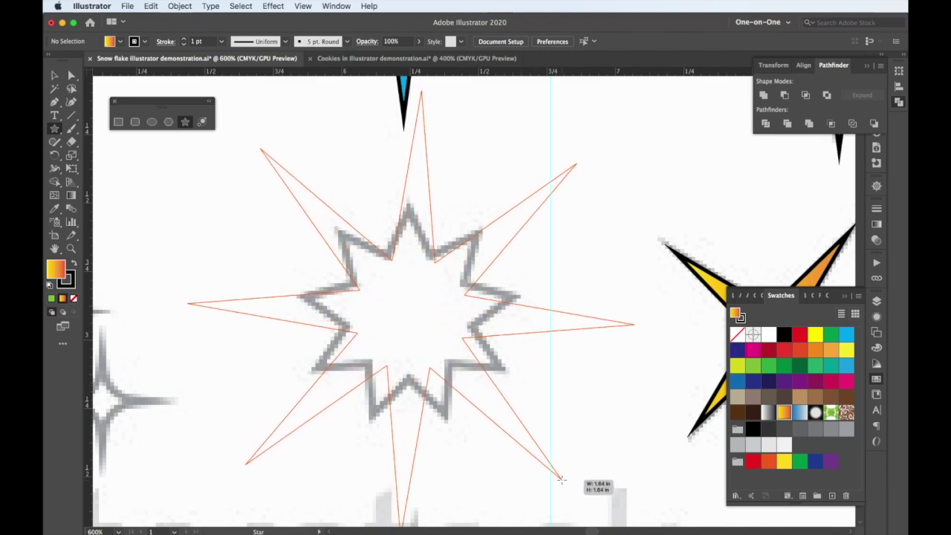
drag(561, 479, 511, 365)
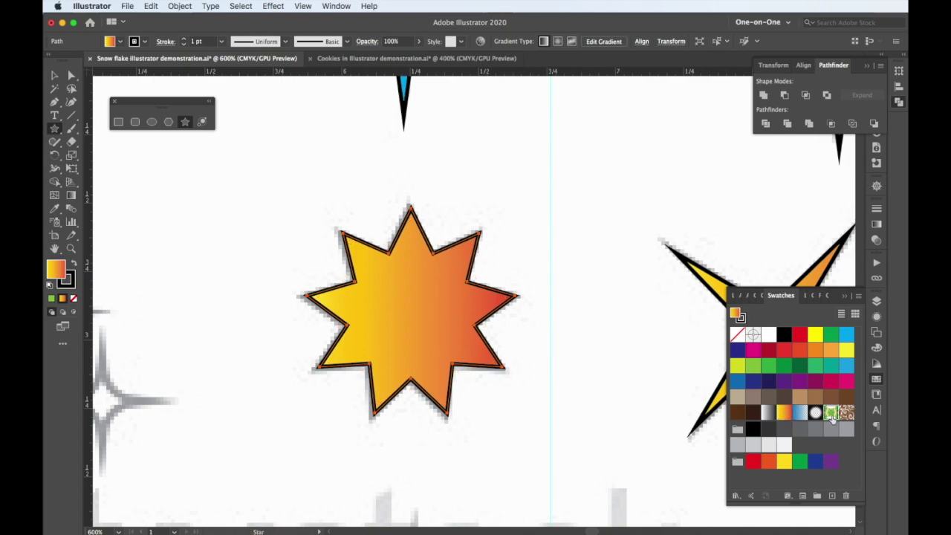
- Try the green and brown patterns and the black-and-white gradient on the nine-pointed star, and settle on the blue gradient
click(831, 414)
click(845, 415)
click(770, 414)
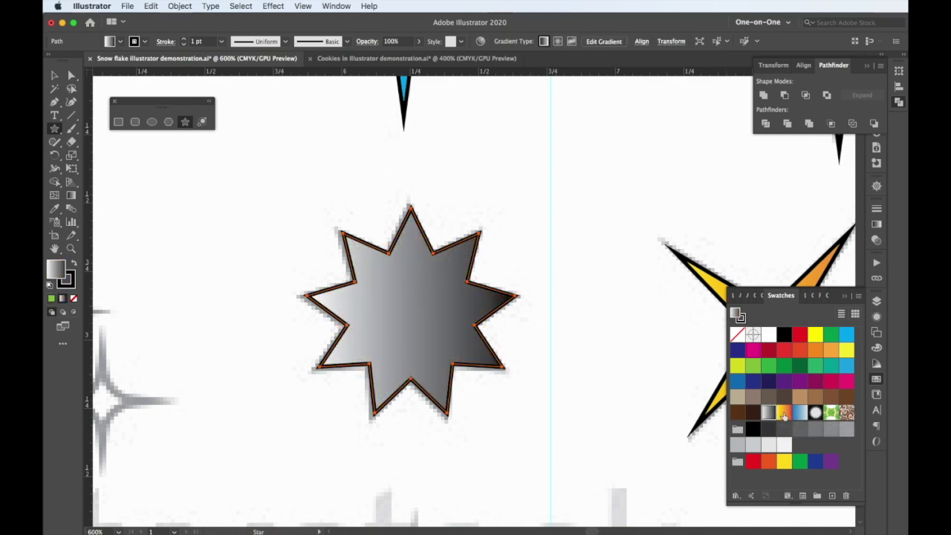
click(800, 413)
- Draw a wide four-pointed star over the large curved sparkle sketch
drag(204, 365, 596, 315)
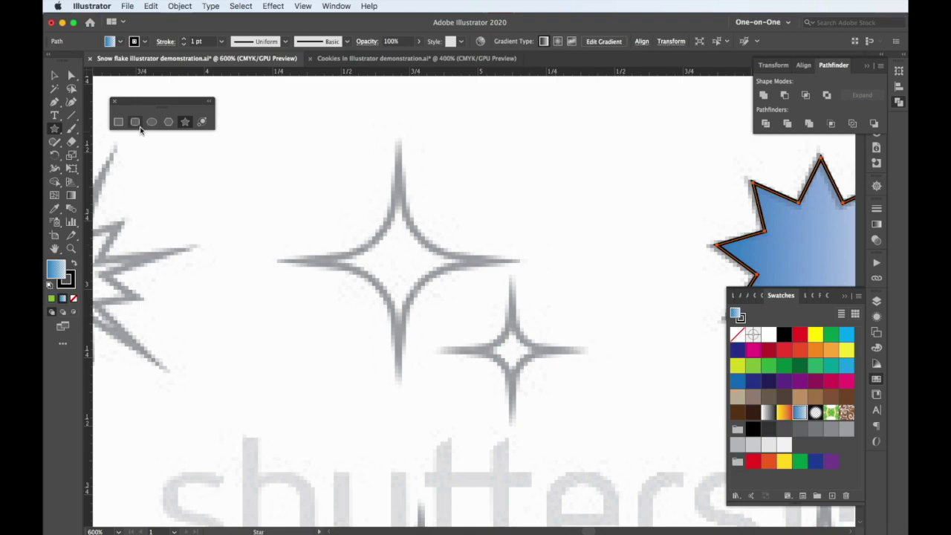
mouse_move(399, 261)
mouse_down()
mouse_move(439, 303)
mouse_move(387, 324)
mouse_move(407, 321)
mouse_move(397, 355)
mouse_up()
- Apply a Pucker & Bloat effect to the four-pointed star, puckering its sides inward
click(877, 318)
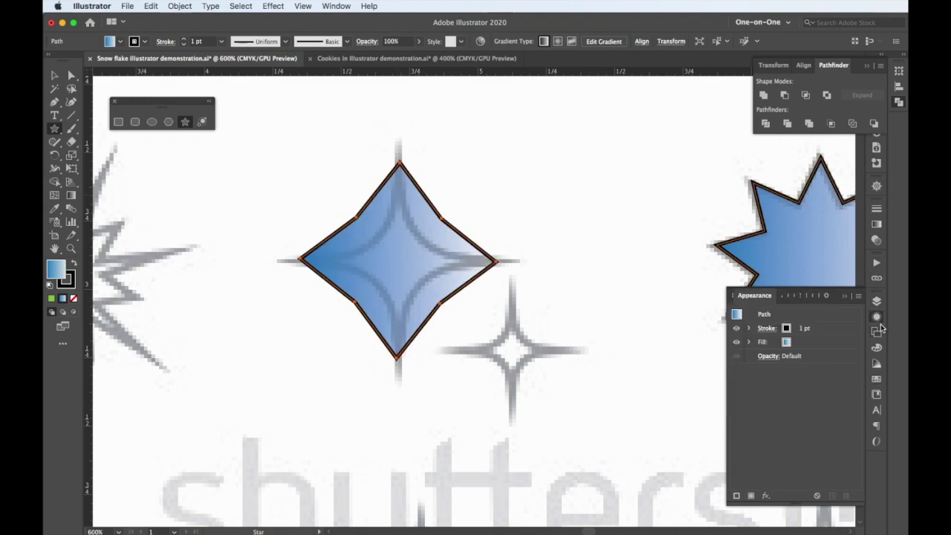
click(765, 496)
mouse_move(791, 430)
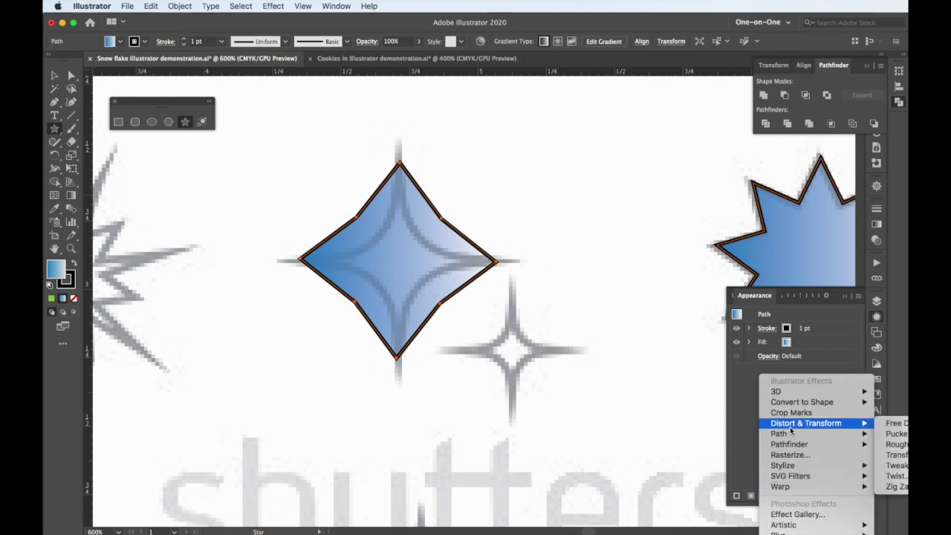
click(897, 433)
drag(349, 332, 329, 333)
click(363, 331)
drag(399, 308, 565, 383)
click(500, 405)
click(584, 437)
- Move the puckered star off the large sparkle sketch to beside the blue nine-pointed star
click(55, 75)
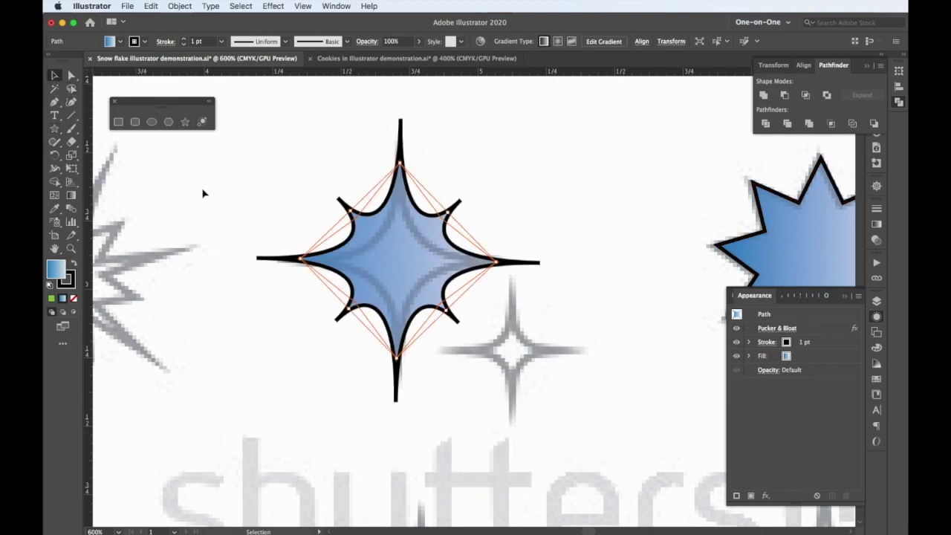
drag(370, 266, 637, 211)
click(345, 235)
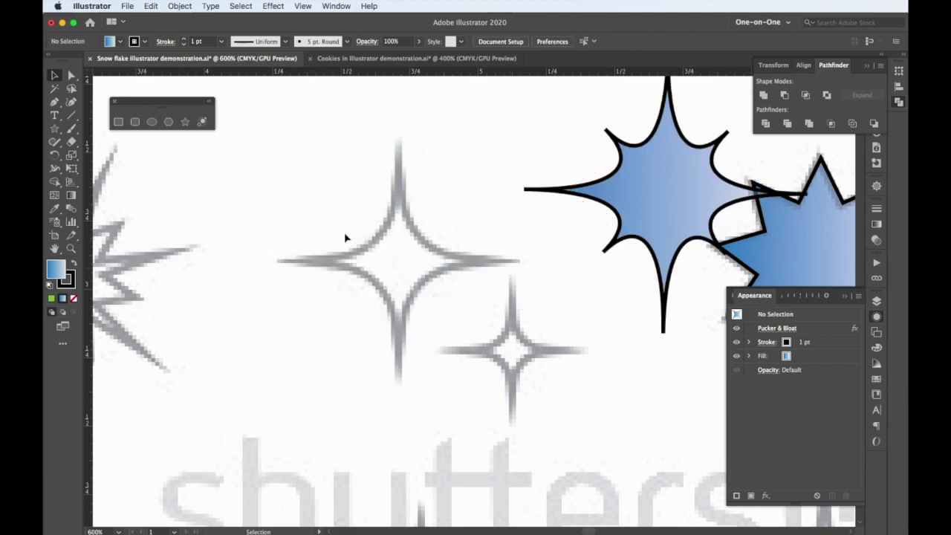
- Draw a square centred on the large sparkle sketch and apply a Pucker & Bloat effect of -83% to it
click(118, 123)
mouse_move(398, 260)
mouse_down()
mouse_move(450, 287)
mouse_move(450, 318)
mouse_up()
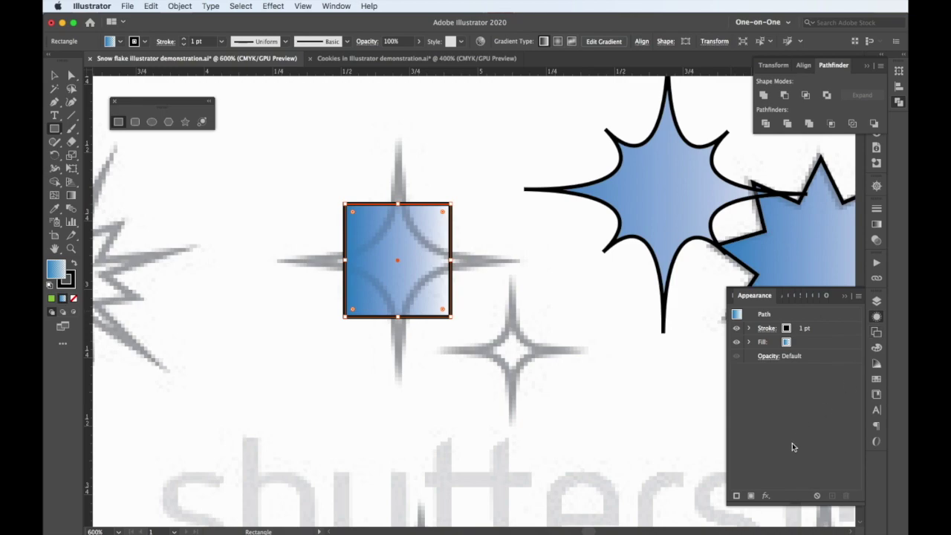
click(766, 497)
mouse_move(788, 429)
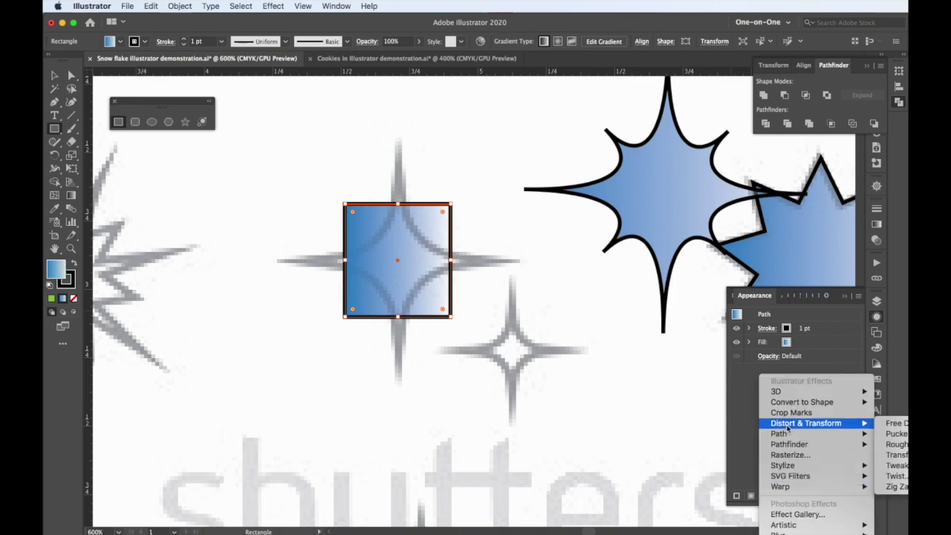
click(888, 433)
drag(503, 410, 489, 408)
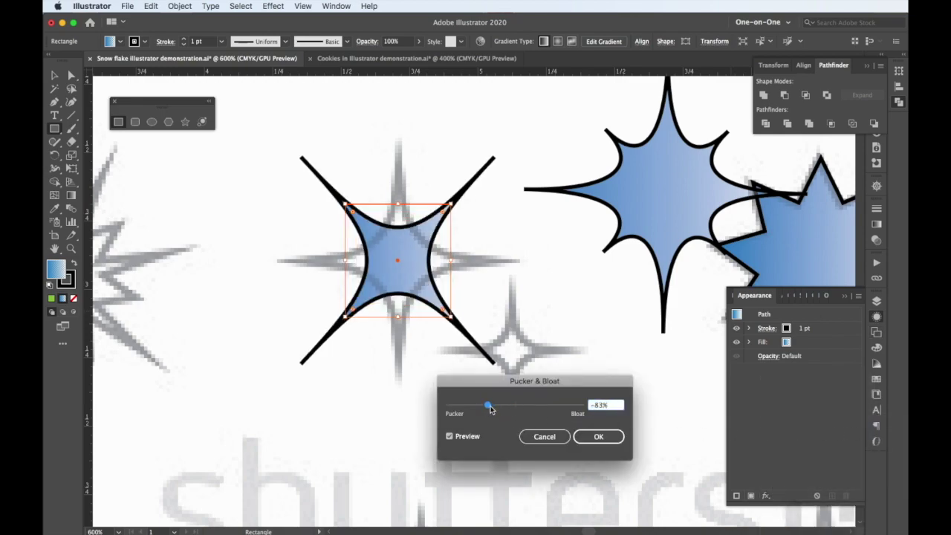
click(596, 436)
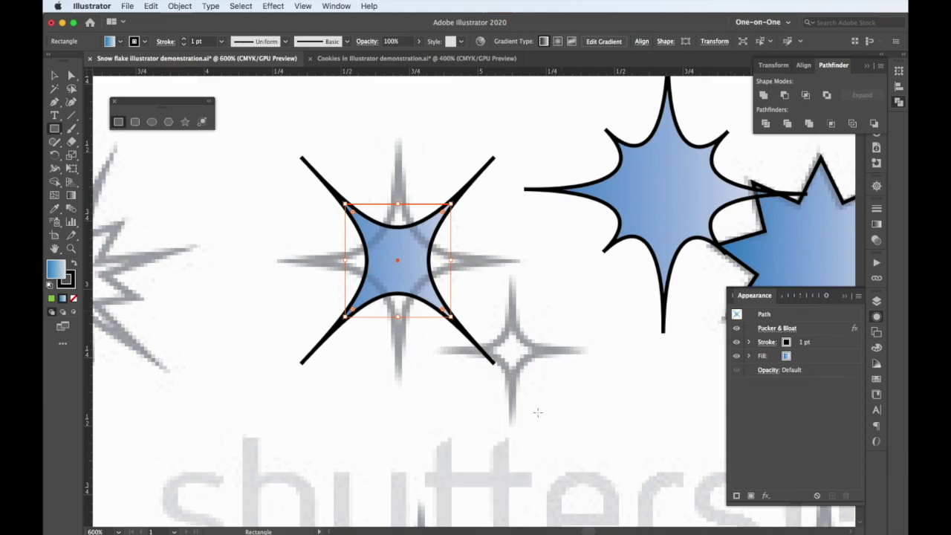
- Rotate the puckered square to match the large sparkle sketch, and fit a scaled-down copy over the small sparkle sketch
key(v)
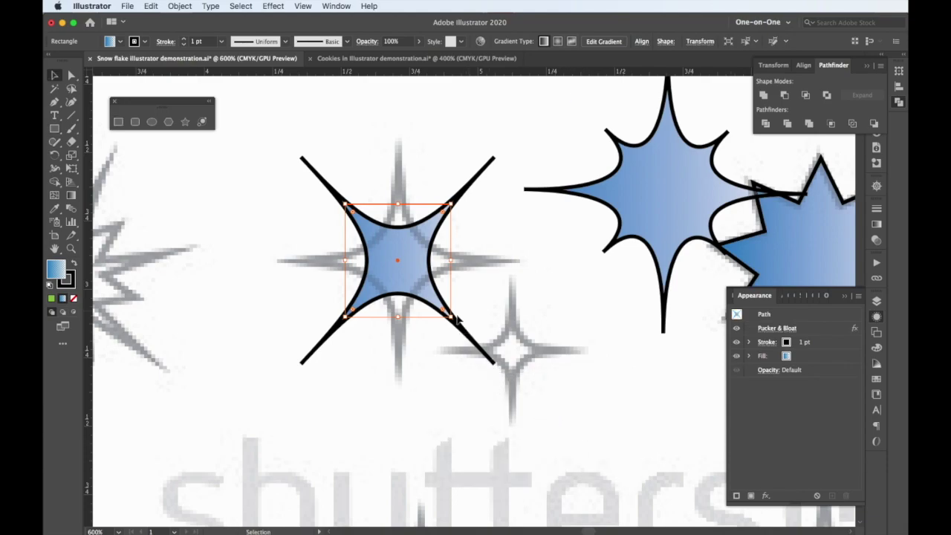
drag(462, 330, 412, 359)
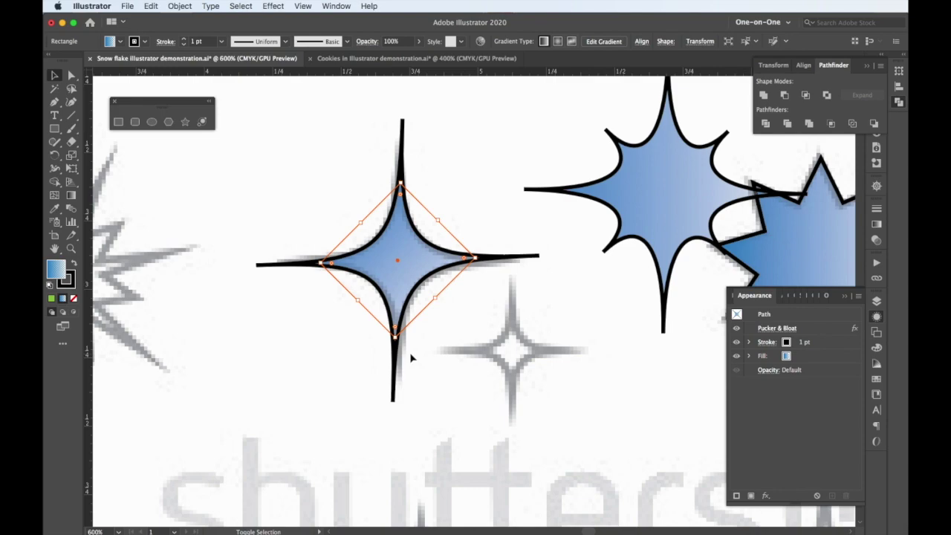
drag(354, 256, 505, 353)
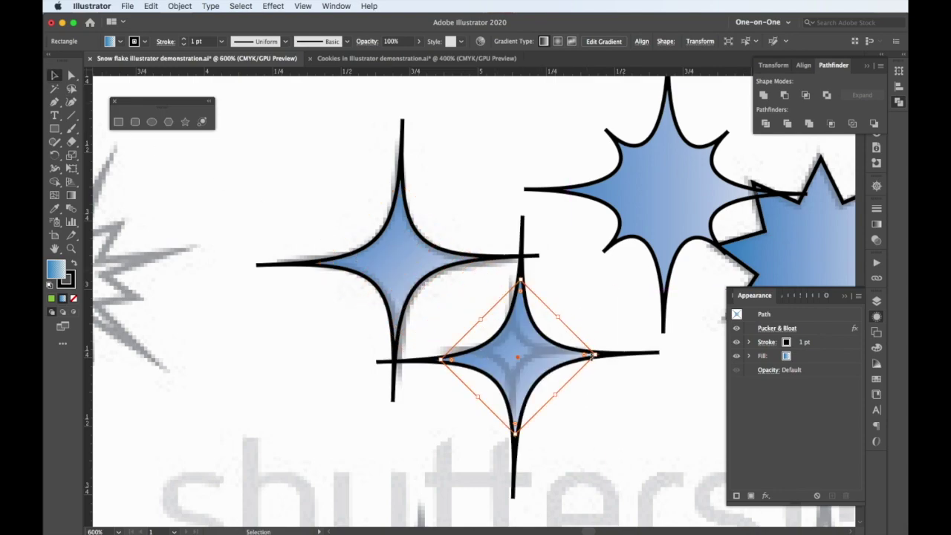
mouse_move(595, 356)
mouse_down()
mouse_move(606, 368)
mouse_move(563, 363)
mouse_up()
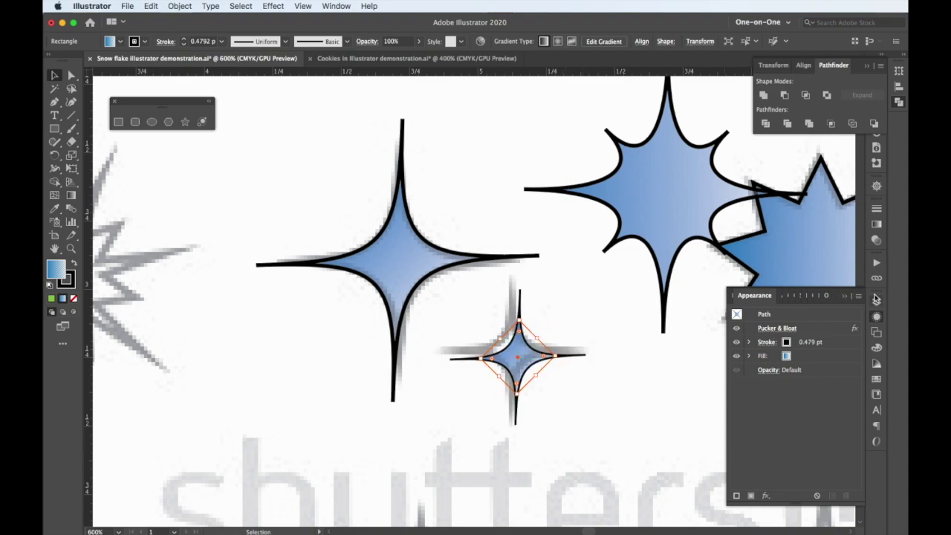
- Fill the small sparkle with the yellow-orange gradient
click(876, 379)
click(786, 414)
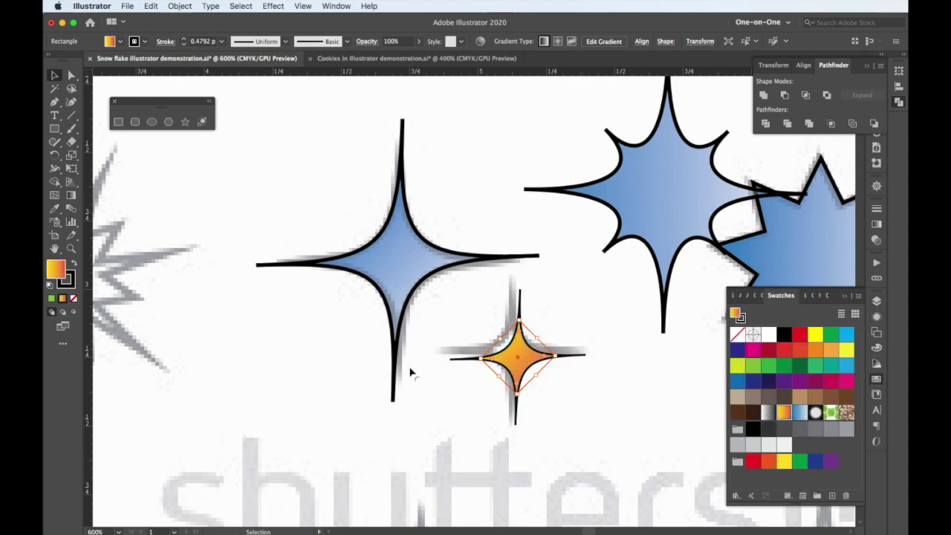
click(410, 373)
- Draw a seven-pointed star over the short spikes of the large burst sketch
drag(205, 324, 603, 363)
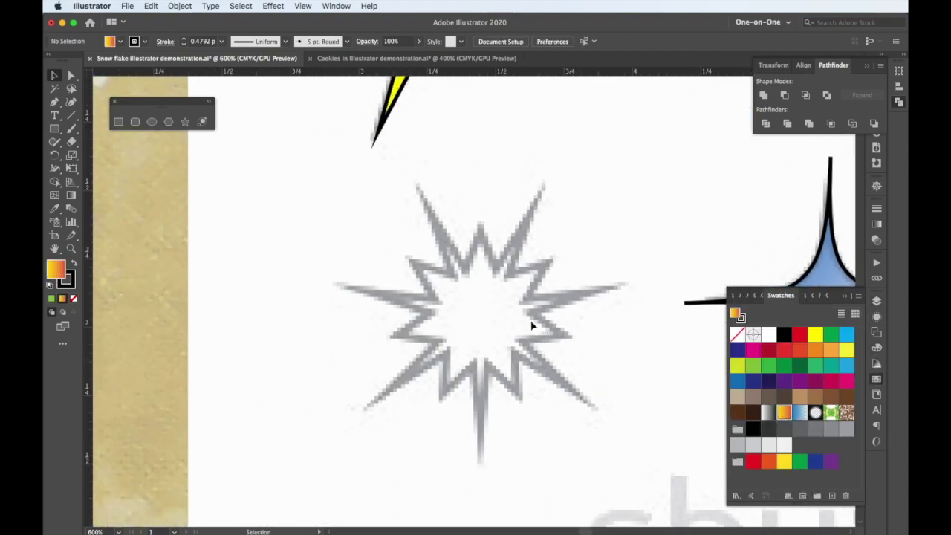
click(186, 121)
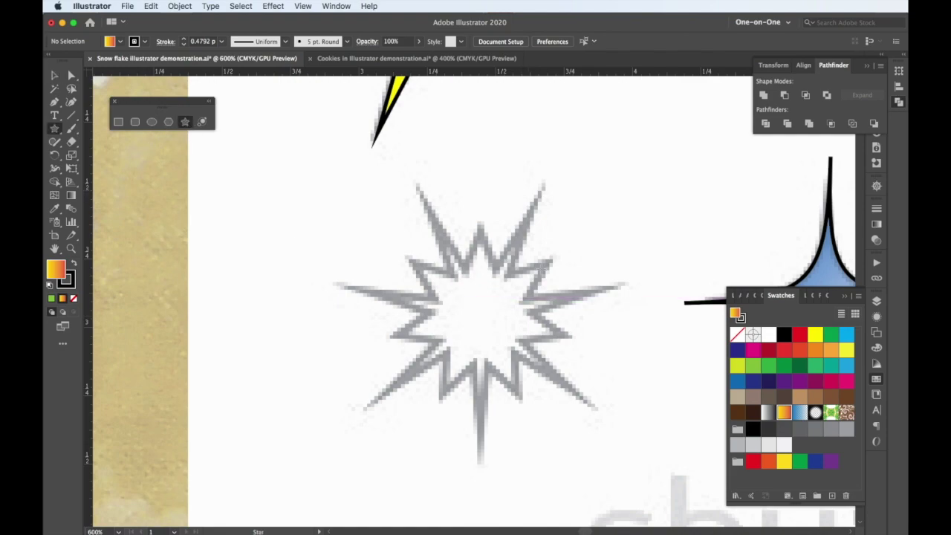
drag(481, 318, 521, 400)
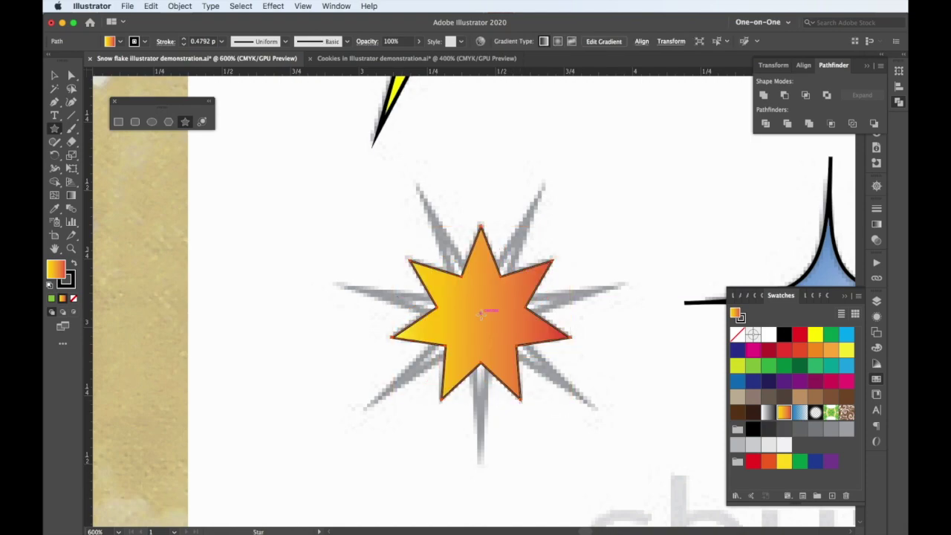
- Draw a larger inverted seven-pointed star over the burst's long spikes and unite it with the smaller star
drag(481, 312, 606, 405)
shift+click(407, 258)
click(763, 95)
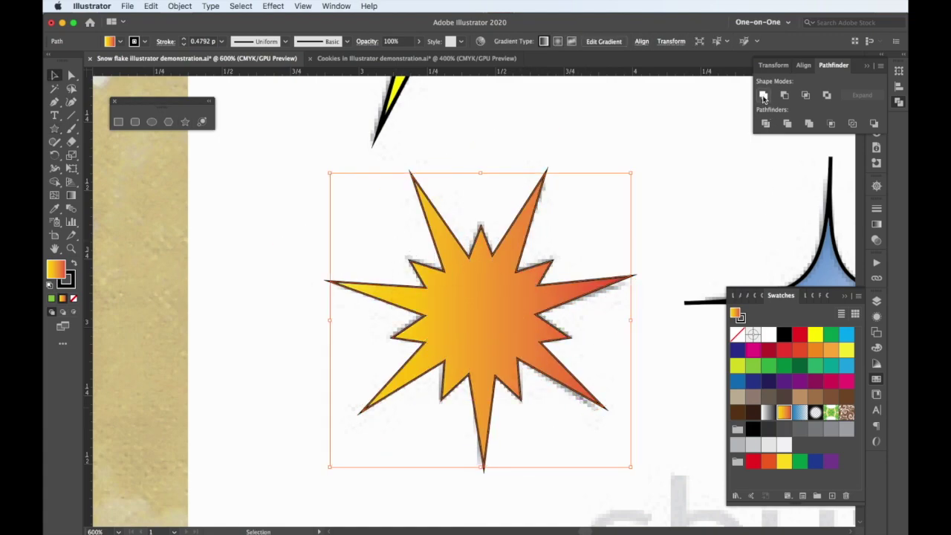
click(660, 233)
- Copy the large blue sparkle onto the four-pointed curved sketch at the start of the third row
key(super+minus)
key(super+minus)
drag(554, 462, 354, 202)
drag(585, 313, 563, 466)
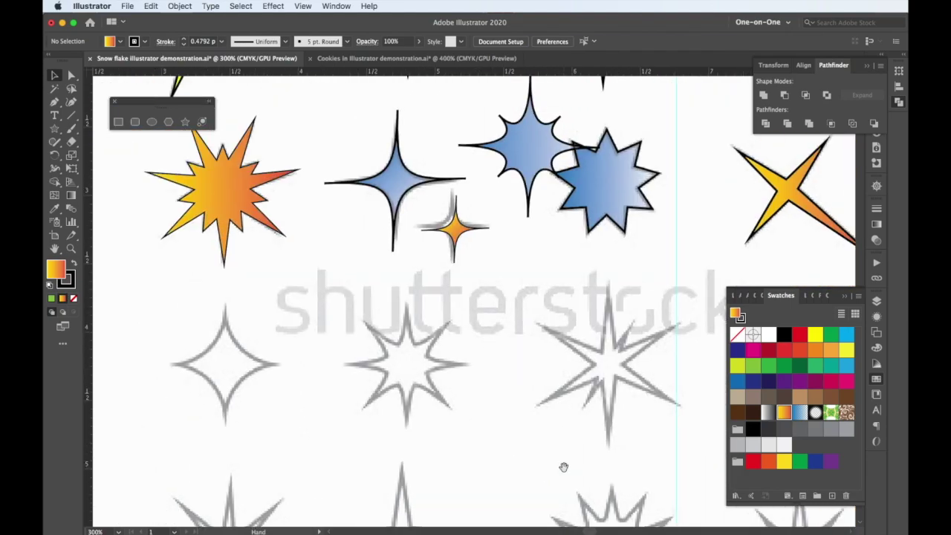
drag(319, 208, 201, 194)
drag(295, 403, 324, 287)
key(super+minus)
key(super+minus)
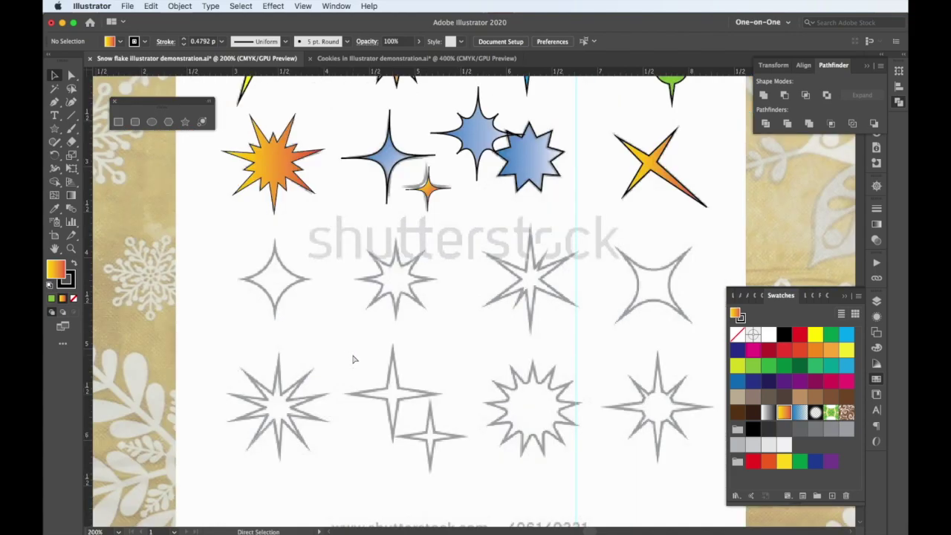
drag(438, 283, 442, 328)
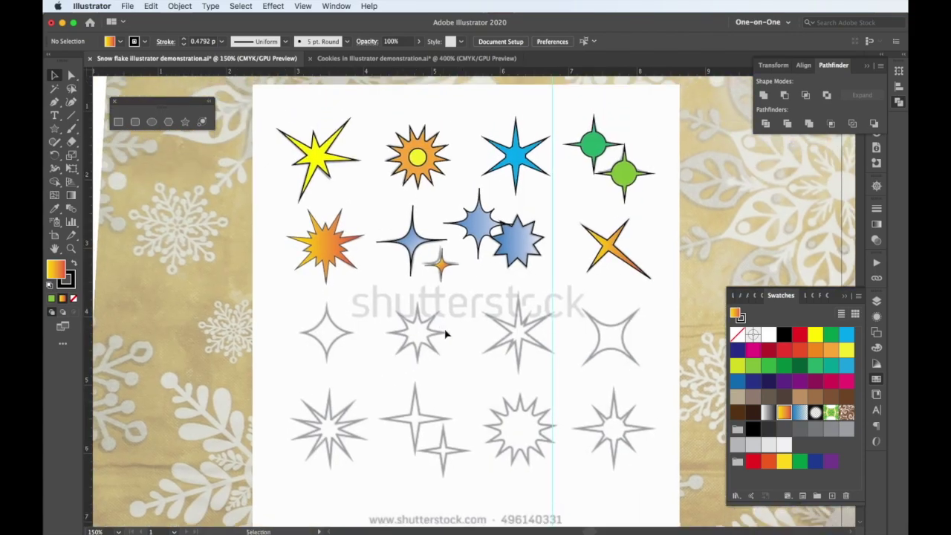
drag(415, 254, 328, 346)
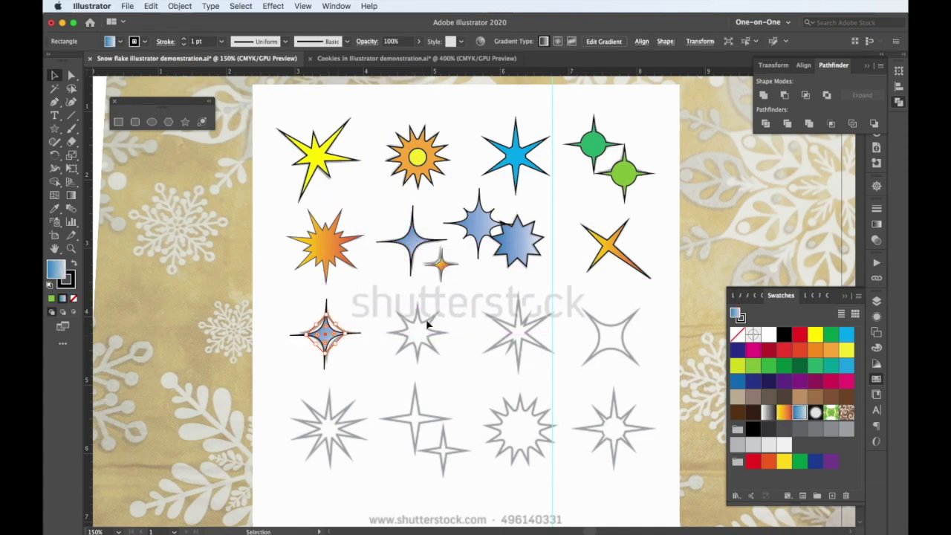
- Copy the blue nine-pointed star onto the third row's eight-pointed sketch, and the orange sunburst onto the fourth row's many-pointed sketch
click(519, 249)
drag(518, 250, 415, 343)
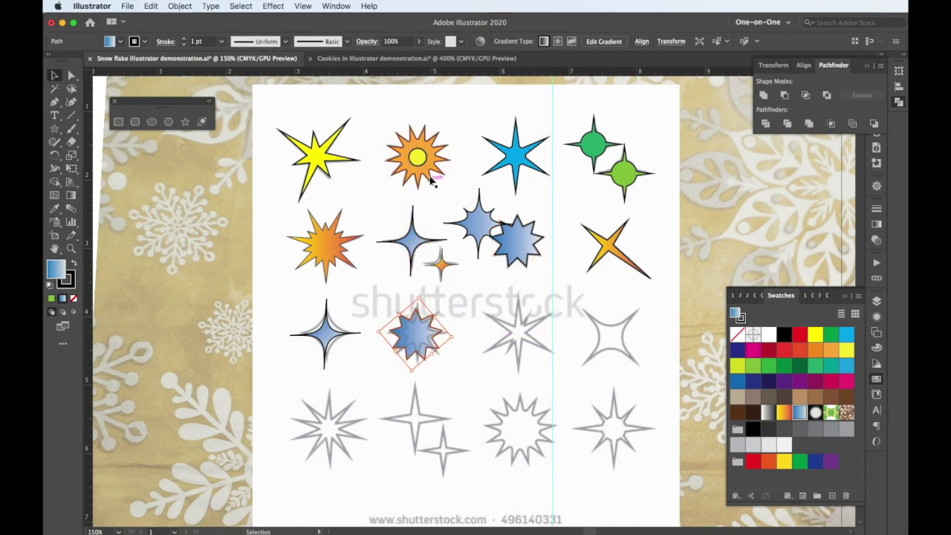
click(435, 185)
drag(435, 186, 529, 455)
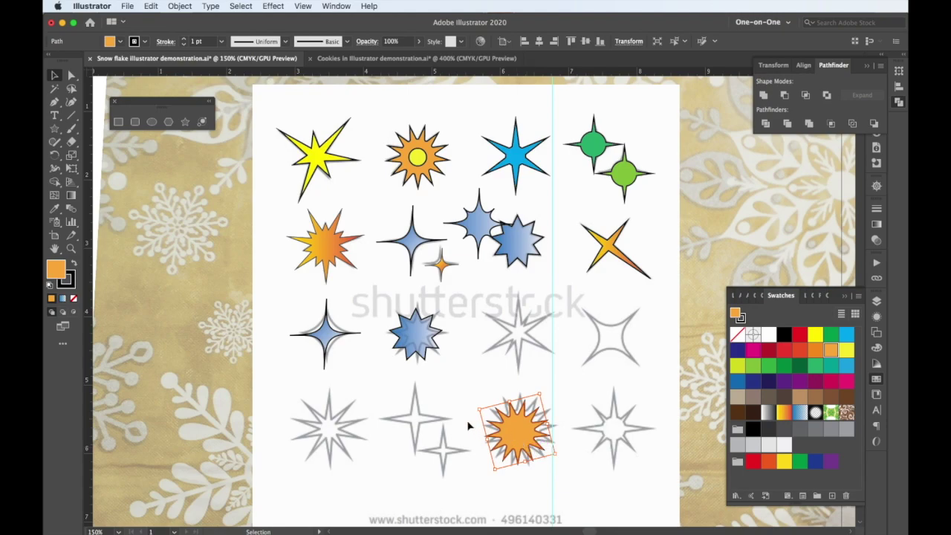
click(408, 432)
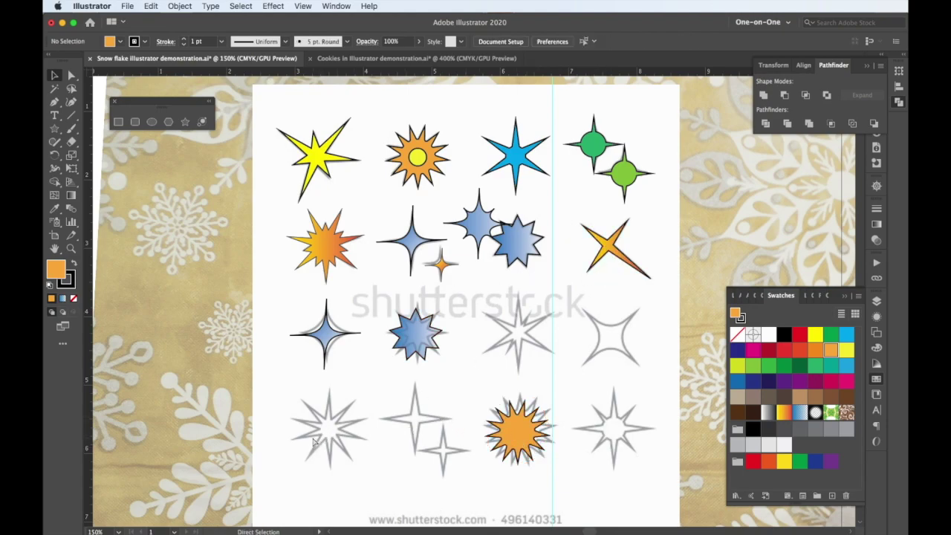
- Draw a ten-pointed star over the spiky sketch at the start of the fourth row
key(super+space)
key(Escape)
click(315, 438)
click(500, 292)
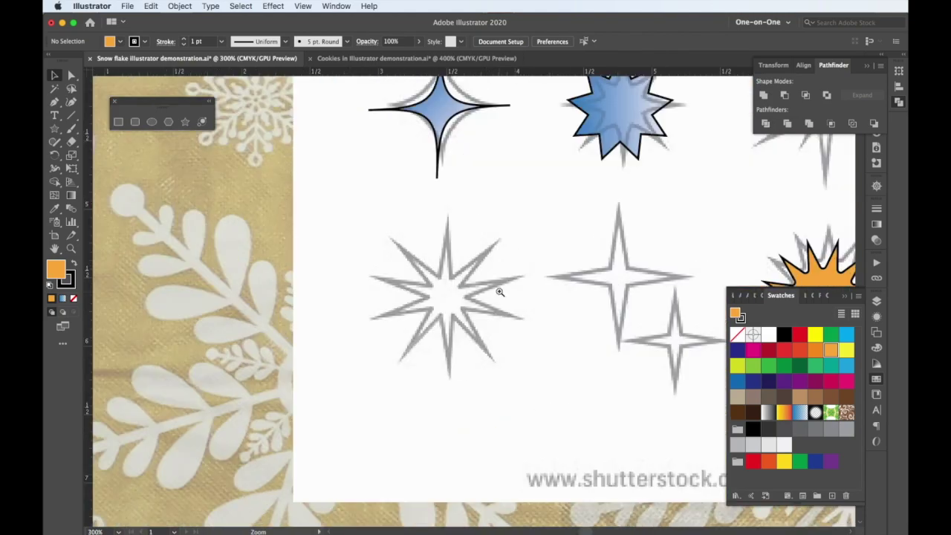
click(500, 292)
click(186, 122)
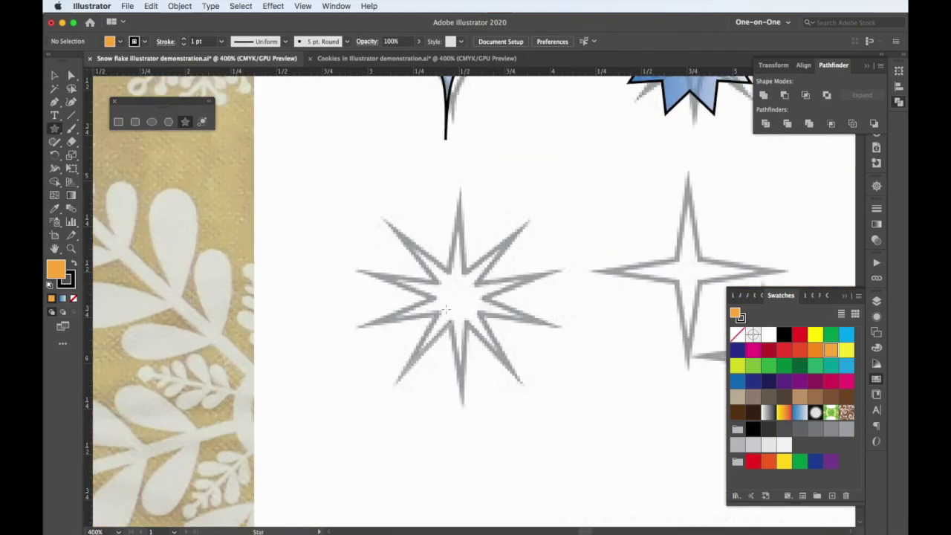
drag(454, 292, 520, 379)
- Draw a four-pointed star over the larger of the paired fourth-row sketches, and reposition the orange sunburst over its sketch
scroll(486, 334, right, 8)
mouse_move(406, 275)
mouse_down()
mouse_move(434, 352)
mouse_move(407, 362)
mouse_move(408, 349)
mouse_move(400, 352)
mouse_move(405, 368)
mouse_up()
drag(660, 331, 488, 420)
key(v)
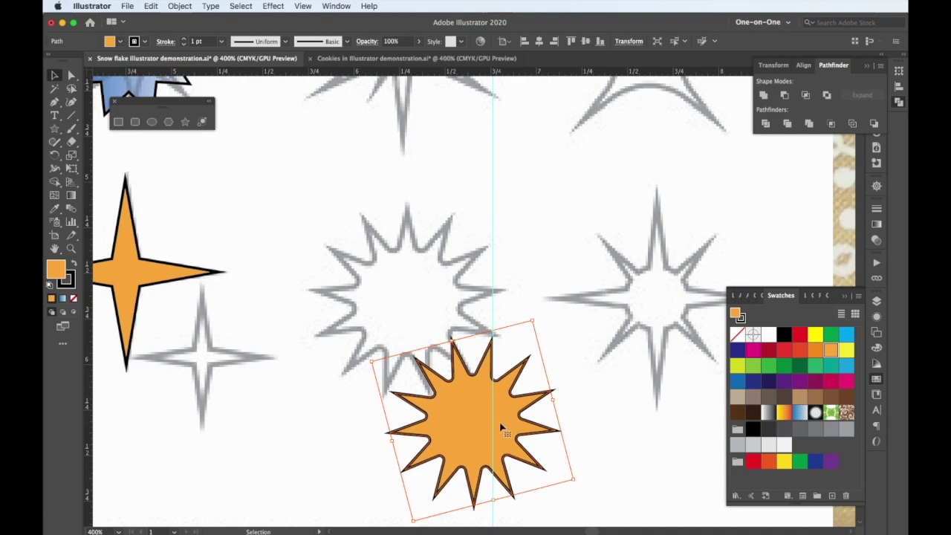
drag(503, 429, 425, 313)
- Draw a large upright four-pointed star and a smaller diagonal one over the fourth row's last sketch
drag(593, 327, 403, 375)
click(185, 121)
drag(417, 358, 416, 464)
drag(417, 356, 475, 418)
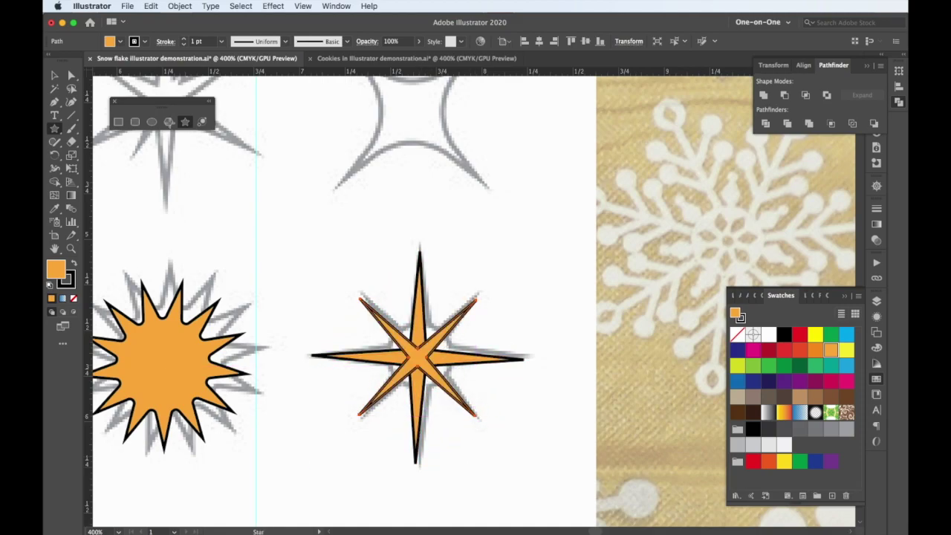
- Draw a circle over the centre of the two crossed stars and unite all three shapes
click(151, 122)
drag(417, 356, 451, 389)
key(v)
shift+click(465, 316)
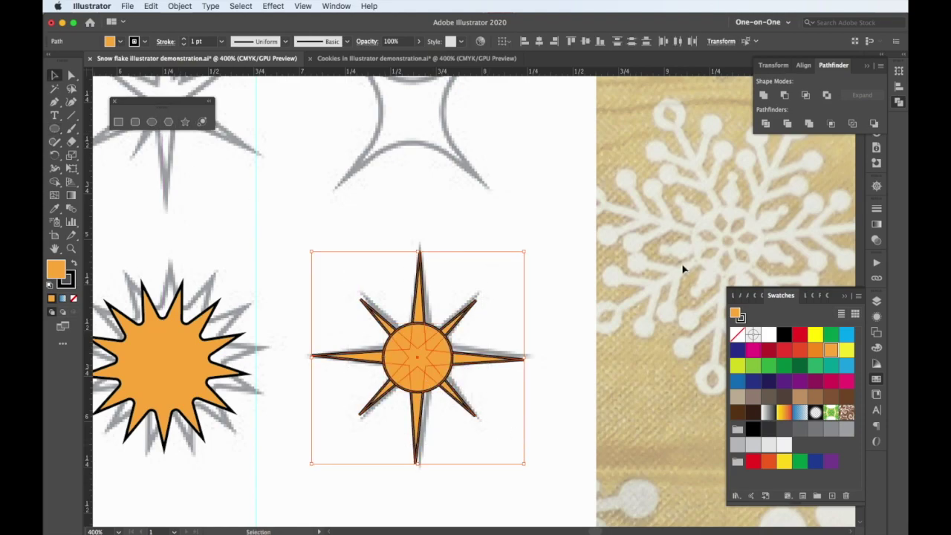
click(768, 90)
- Draw a six-pointed star over the long spikes of the third row's third sketch
click(370, 178)
drag(369, 178, 575, 390)
click(185, 121)
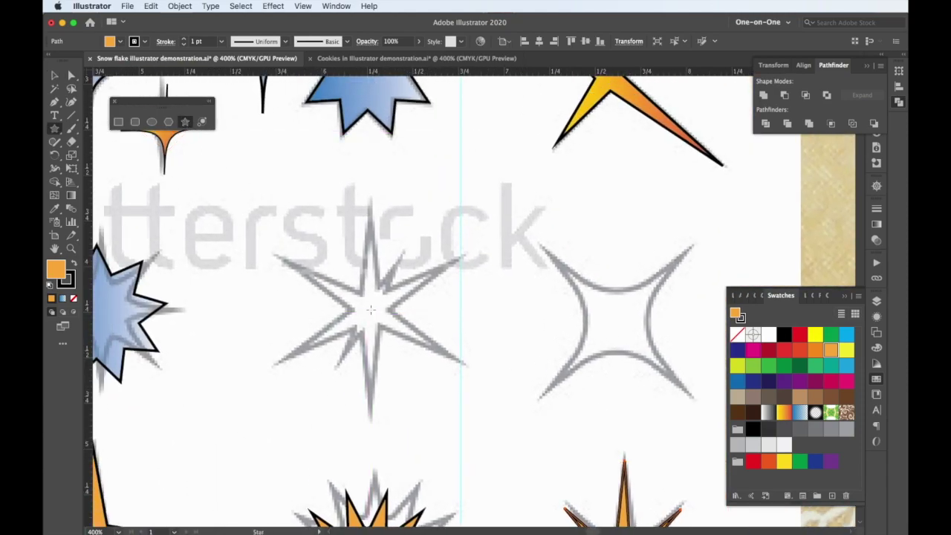
drag(369, 307, 380, 318)
mouse_move(392, 354)
mouse_down()
mouse_move(424, 371)
mouse_move(434, 399)
mouse_move(387, 401)
mouse_move(418, 397)
mouse_move(461, 447)
mouse_move(436, 425)
mouse_move(423, 381)
mouse_move(371, 387)
mouse_up()
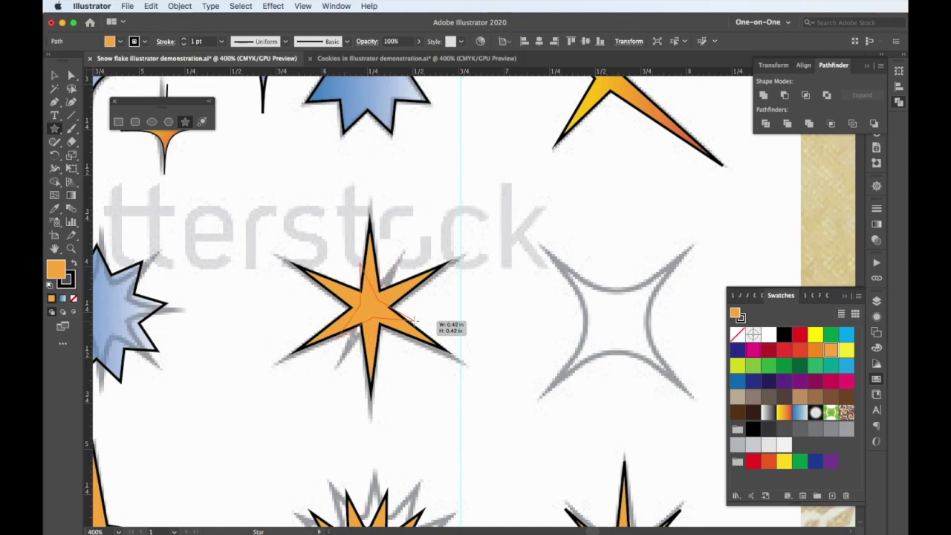
- Add a thin four-pointed star over the six-pointed star and align it with the sketch's short diagonal spikes
drag(414, 321, 441, 304)
click(54, 77)
click(444, 306)
drag(445, 305, 443, 351)
- Delete the thin star's surplus anchor points so only a narrow diagonal spike remains
click(55, 101)
drag(54, 105, 127, 127)
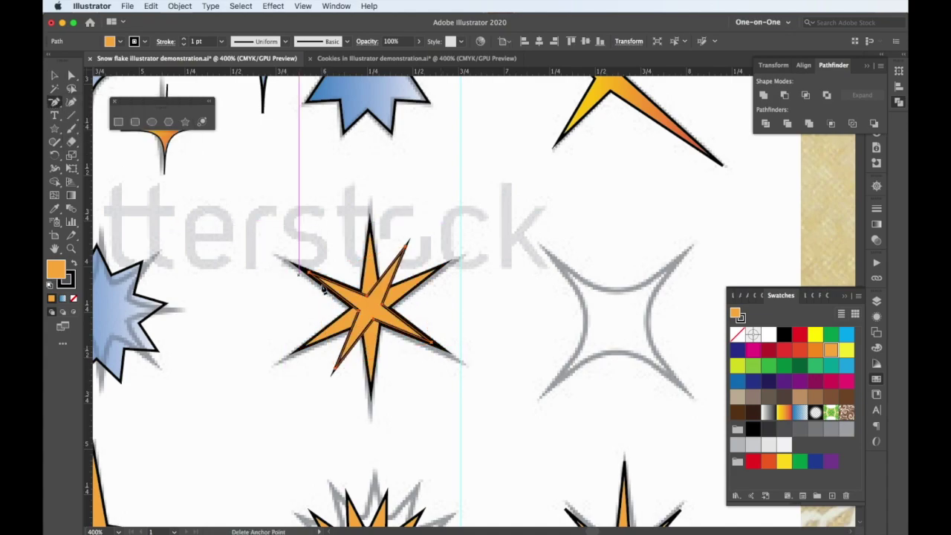
click(386, 320)
click(434, 345)
click(567, 297)
click(434, 346)
- Unite the diagonal spike with the six-pointed star
key(v)
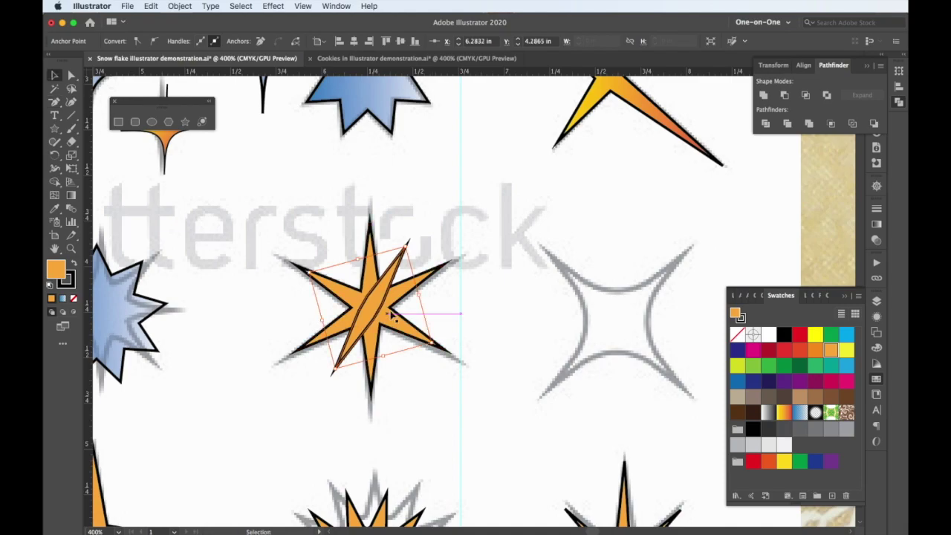
click(397, 318)
click(761, 99)
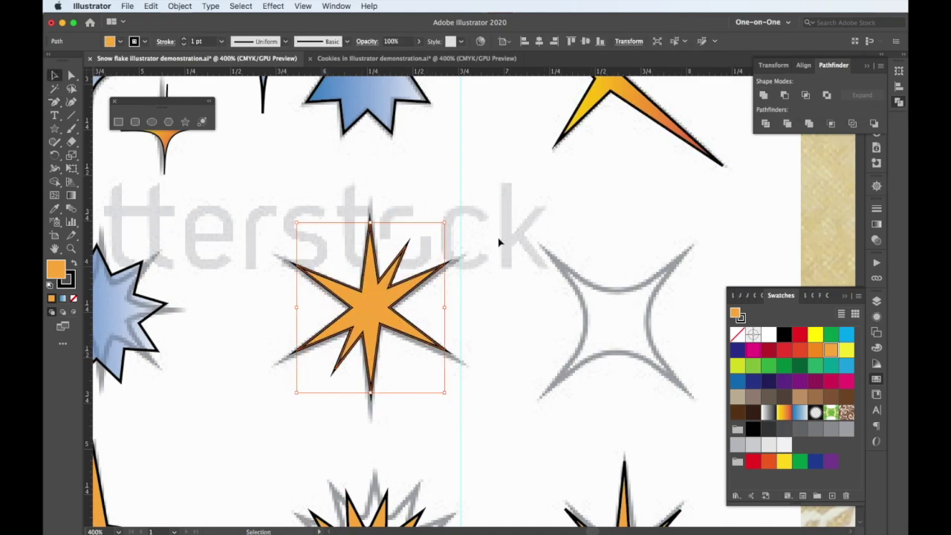
click(584, 329)
- Draw a square over the body of the third row's fourth sketch and open its appearance attributes
scroll(497, 323, right, 5)
click(118, 122)
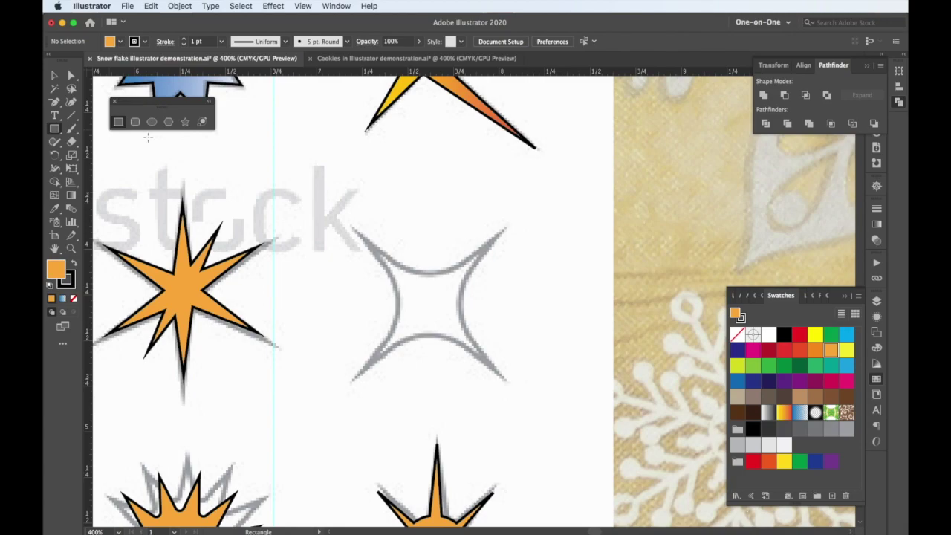
drag(392, 271, 463, 341)
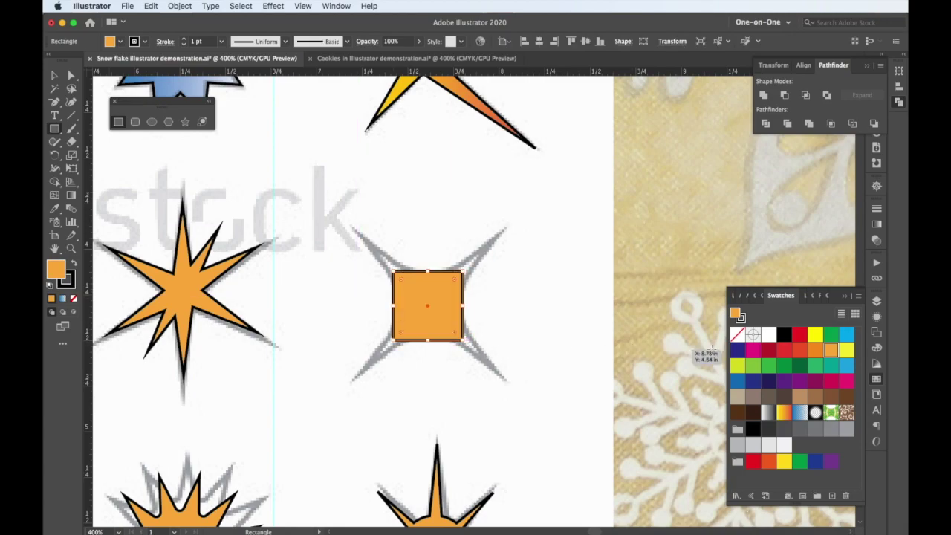
click(874, 317)
click(767, 495)
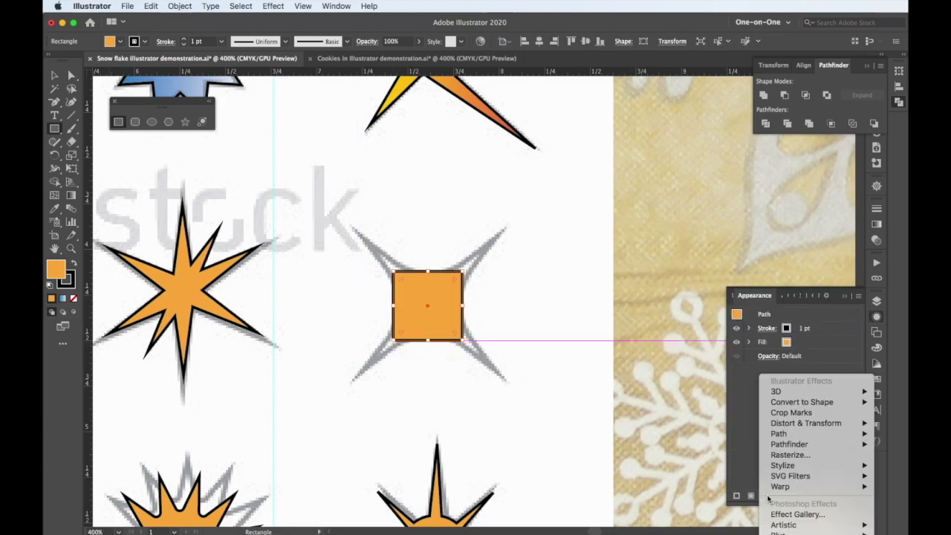
mouse_move(801, 425)
click(897, 424)
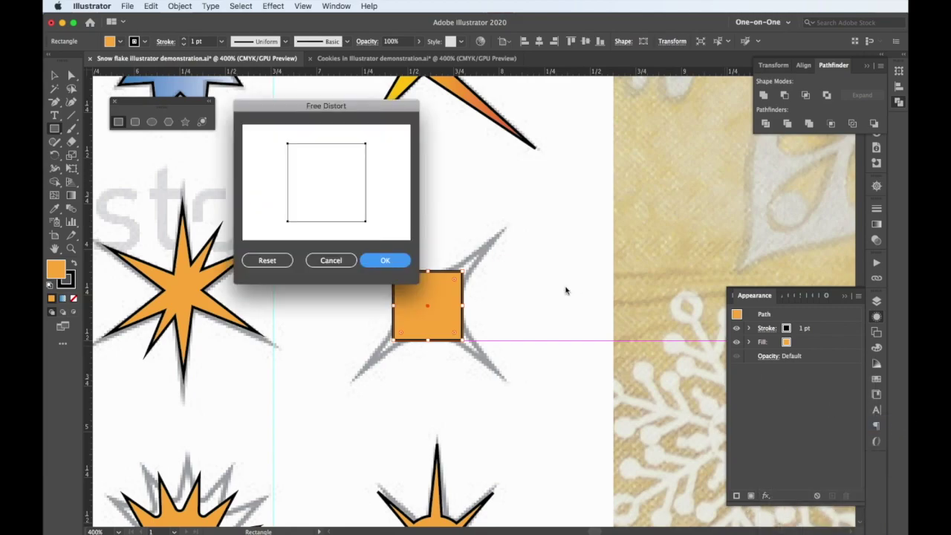
click(329, 259)
- Pucker the square with Pucker & Bloat so its corners form curved spikes, and scale it up about its centre to the sketch's size
click(766, 497)
mouse_move(810, 423)
click(888, 433)
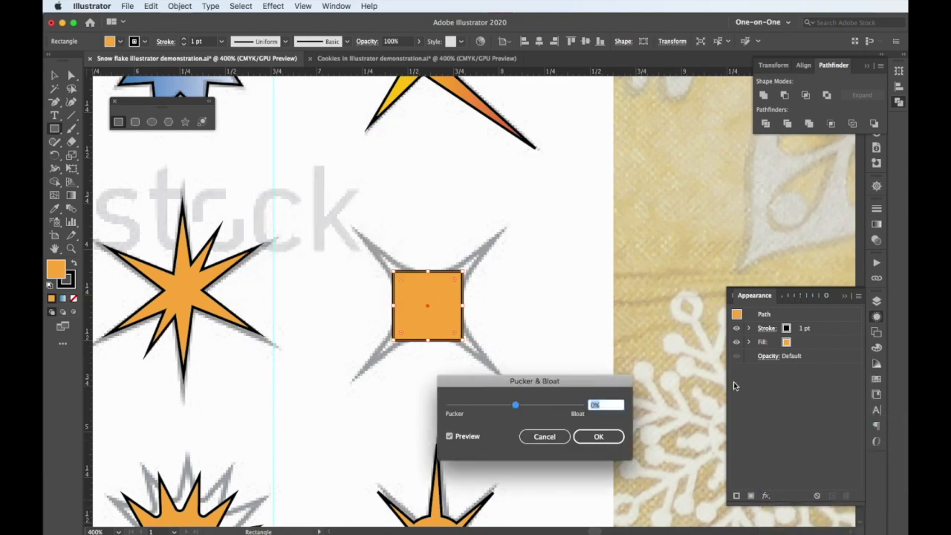
drag(498, 407, 499, 409)
click(599, 436)
key(v)
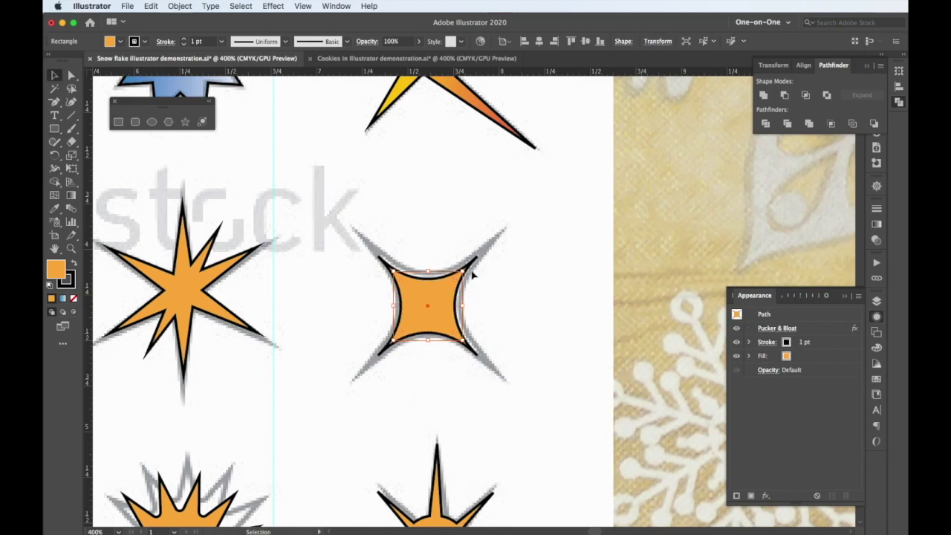
mouse_move(461, 272)
mouse_down()
mouse_move(505, 252)
mouse_move(490, 248)
mouse_up()
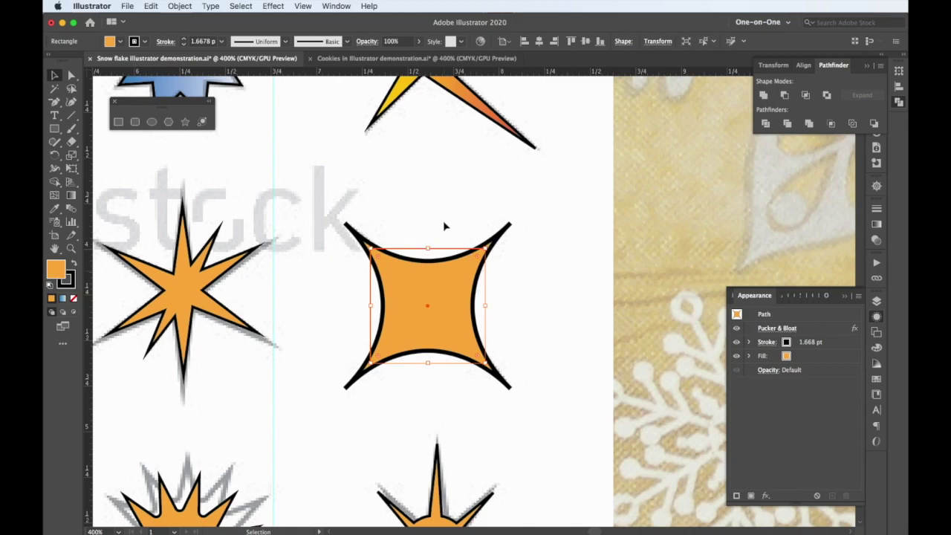
click(444, 225)
- Copy the fourth row's four-pointed orange star onto the smaller sketch beside it and scale the copy down to fit
key(super+minus)
key(super+minus)
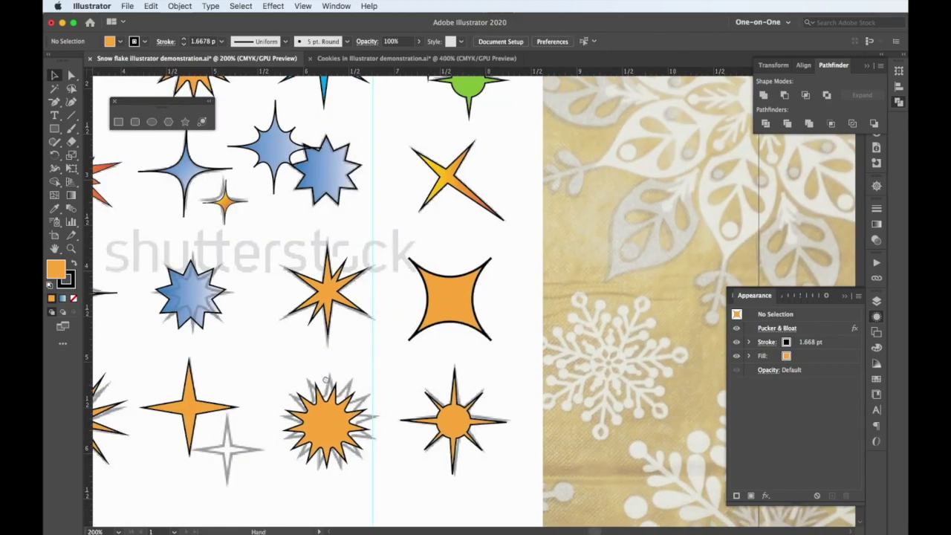
drag(326, 380, 496, 353)
click(362, 387)
mouse_move(362, 386)
mouse_down()
mouse_move(402, 433)
mouse_move(427, 427)
mouse_move(403, 427)
mouse_up()
click(290, 315)
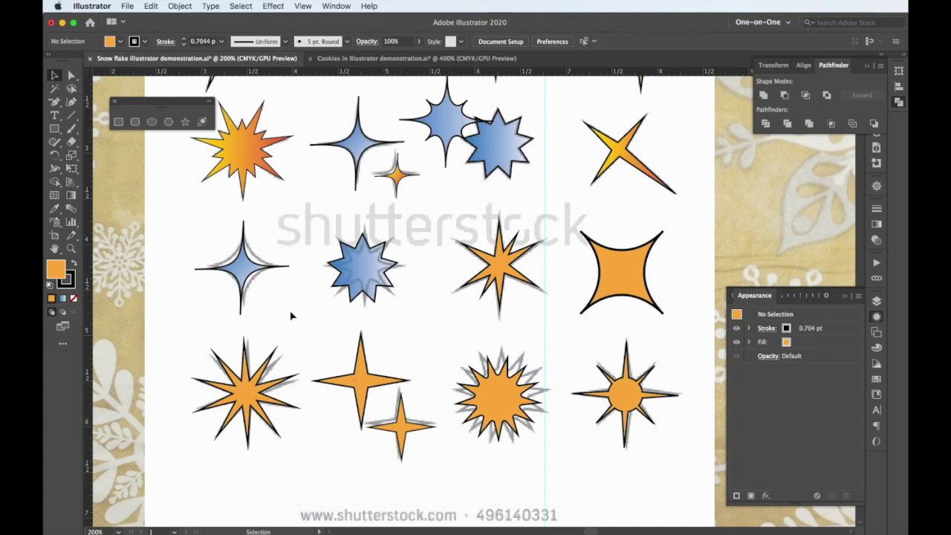
- Set the Pucker & Bloat effect of the third row's first blue sparkle to -39%
click(250, 271)
key(super+equal)
key(super+equal)
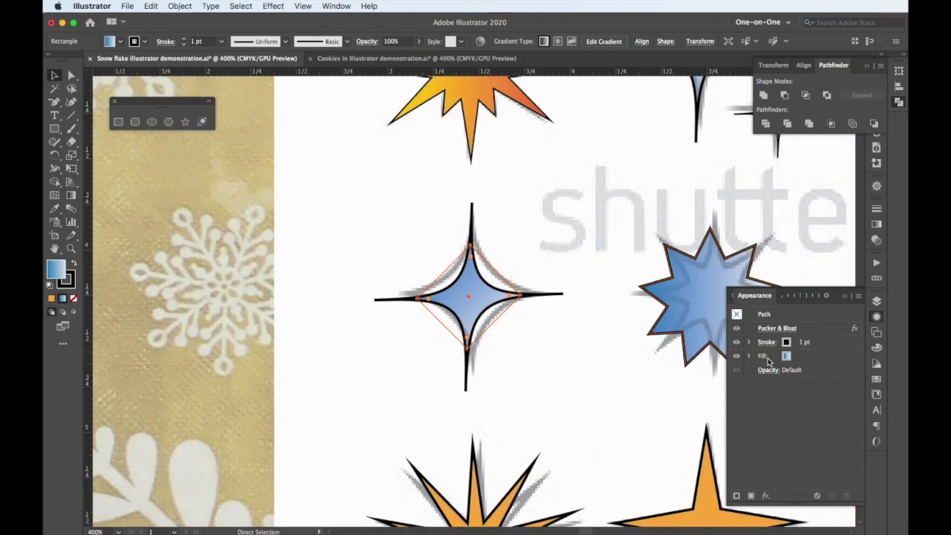
click(773, 328)
drag(528, 405, 504, 406)
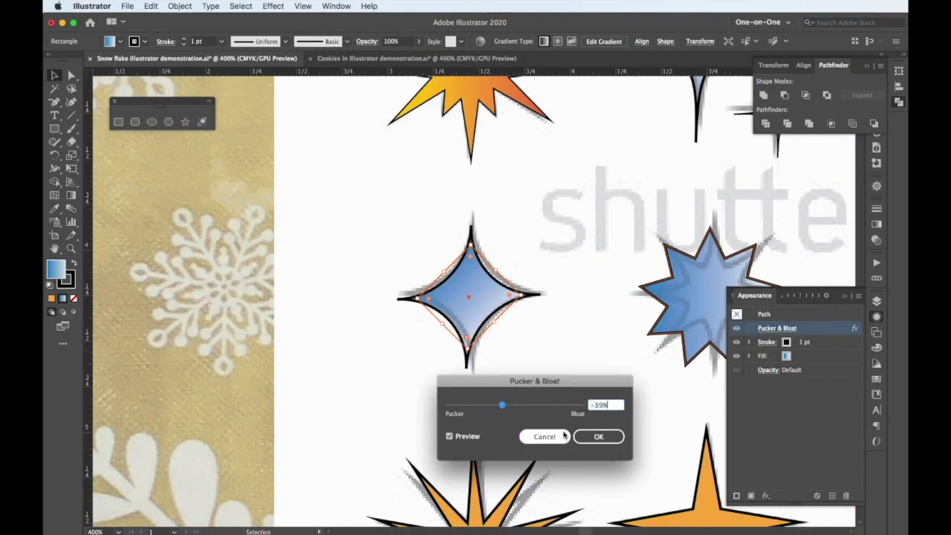
click(598, 437)
scroll(605, 356, right, 6)
drag(442, 372, 520, 336)
key(super+z)
click(569, 405)
click(521, 369)
click(764, 496)
mouse_move(798, 428)
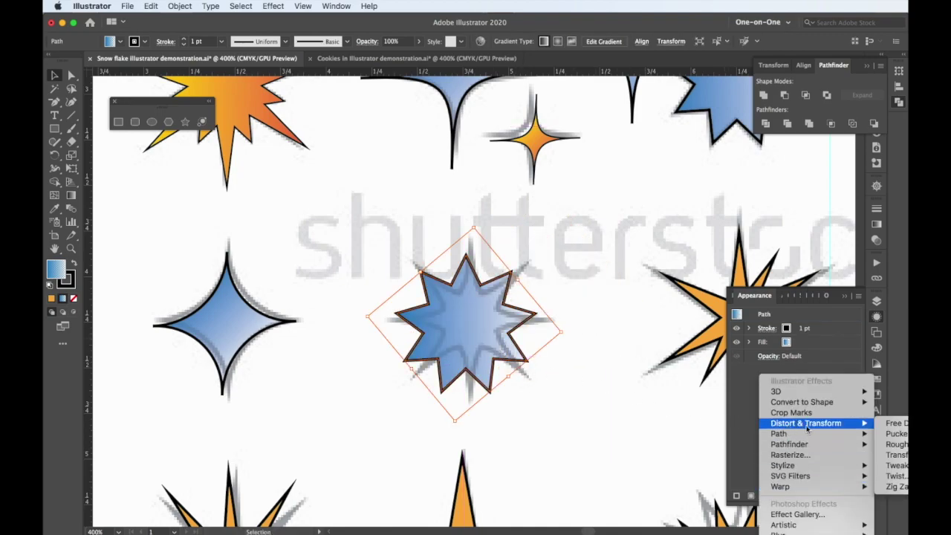
click(890, 435)
drag(495, 408, 515, 408)
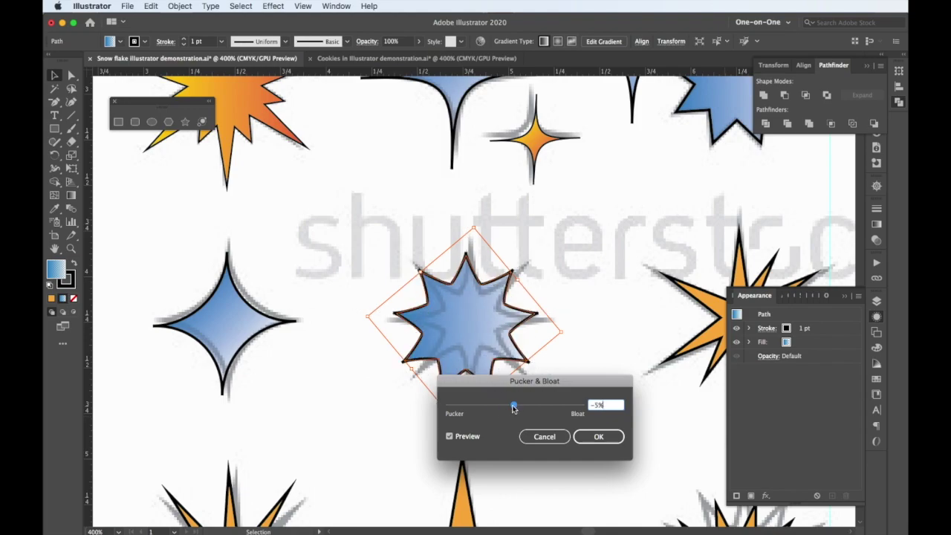
click(543, 437)
- Round only the inner corners of the third row's nine-pointed blue star to about 0.07 in
click(72, 88)
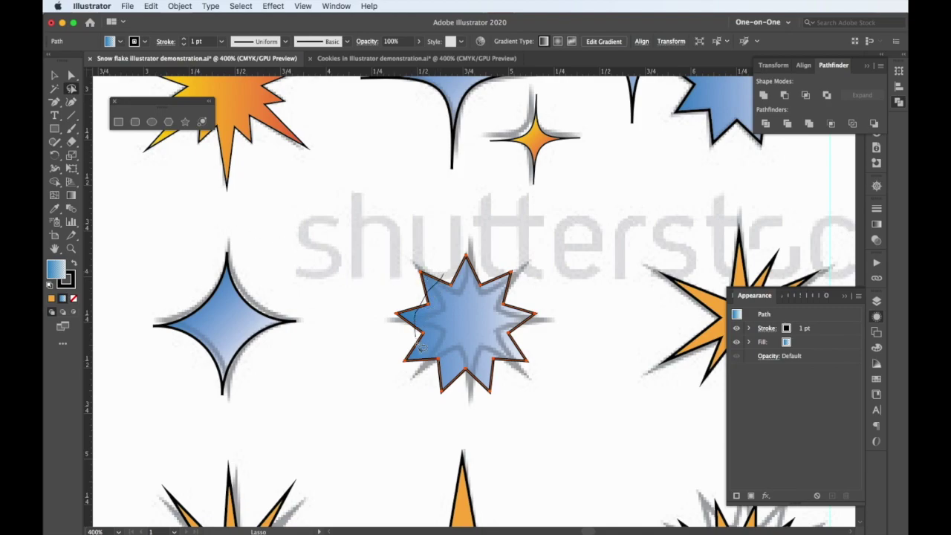
drag(441, 277, 441, 280)
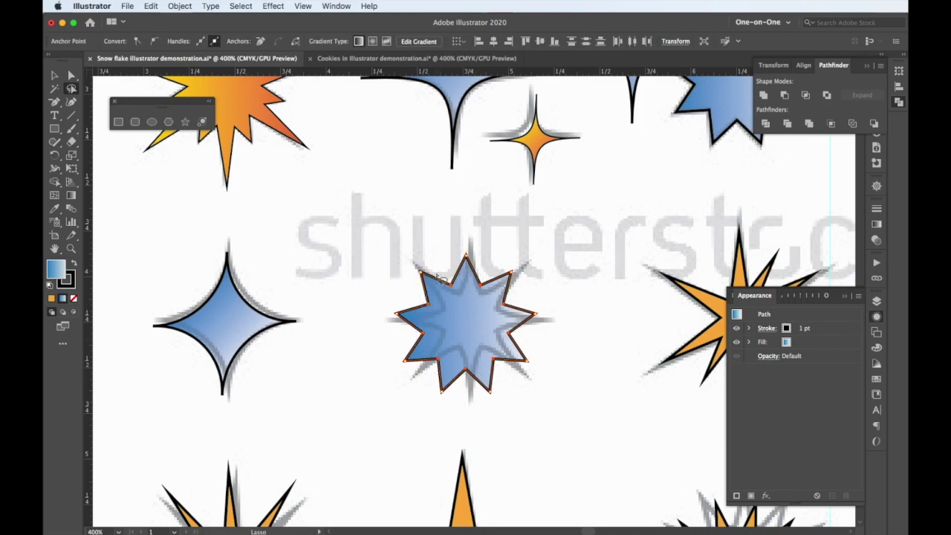
click(72, 76)
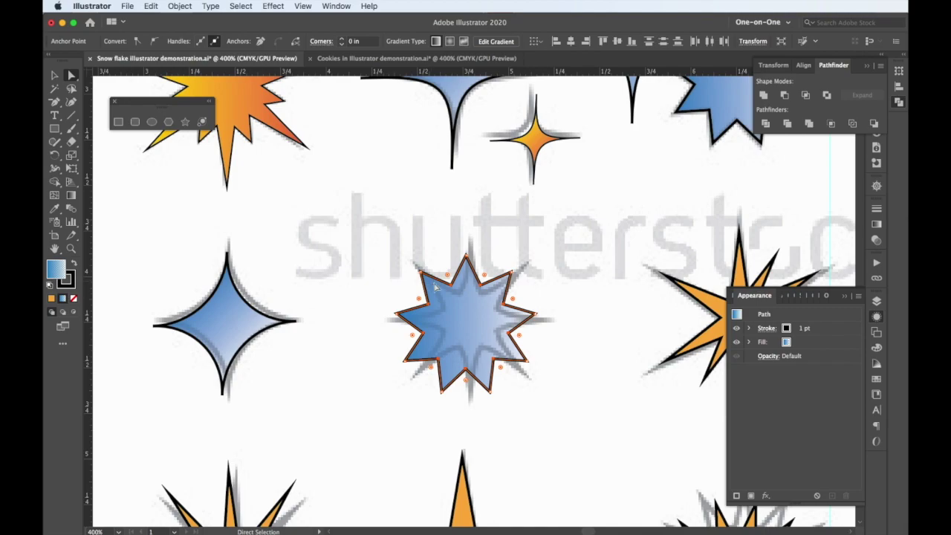
mouse_move(449, 275)
mouse_down()
mouse_move(442, 265)
mouse_move(444, 272)
mouse_up()
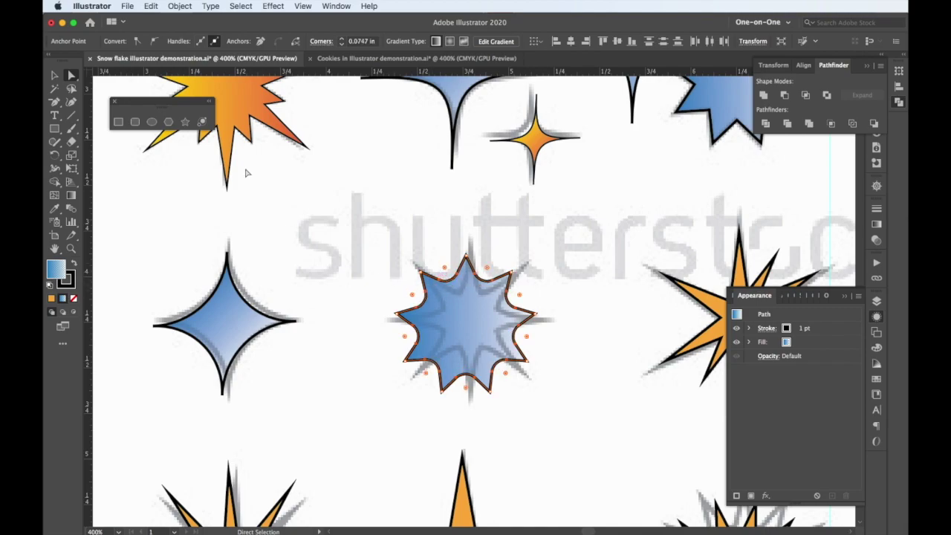
click(54, 78)
click(218, 206)
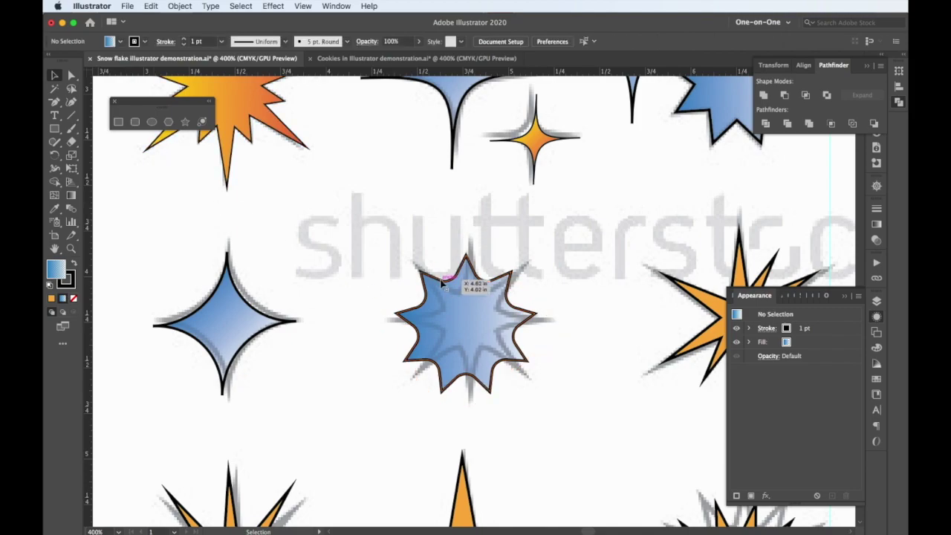
- Move the rounded nine-pointed star off its sketch and draw an eight-pointed star over the sketch's spikes
drag(444, 287, 578, 409)
click(185, 121)
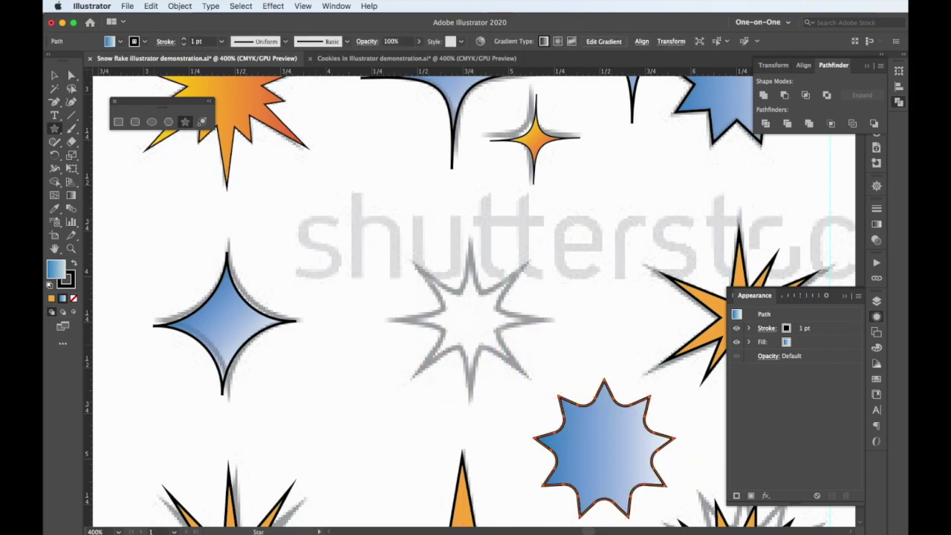
drag(471, 322, 528, 379)
- Select the eight-pointed star's inner anchor points and round those corners to follow the sketch
key(super+equal)
key(q)
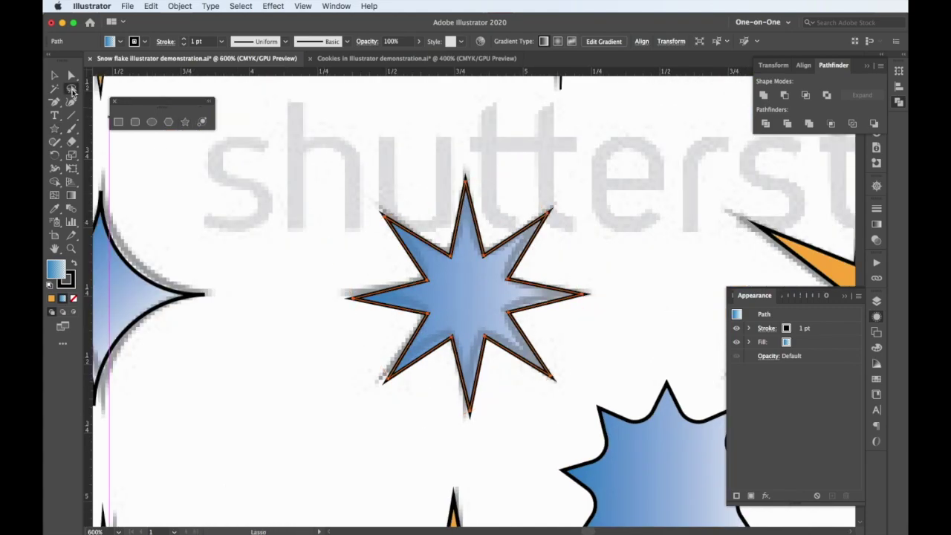
drag(541, 296, 426, 231)
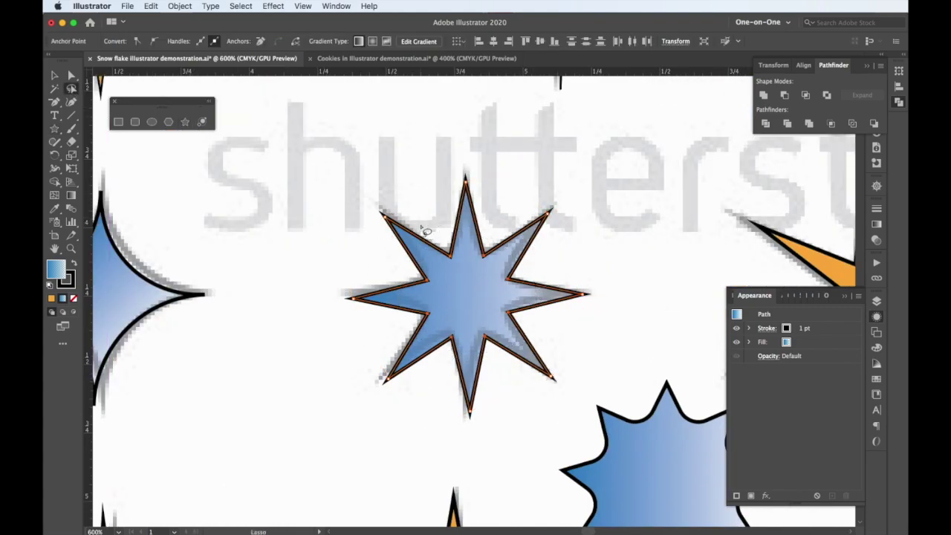
click(72, 77)
drag(447, 248, 444, 235)
click(54, 75)
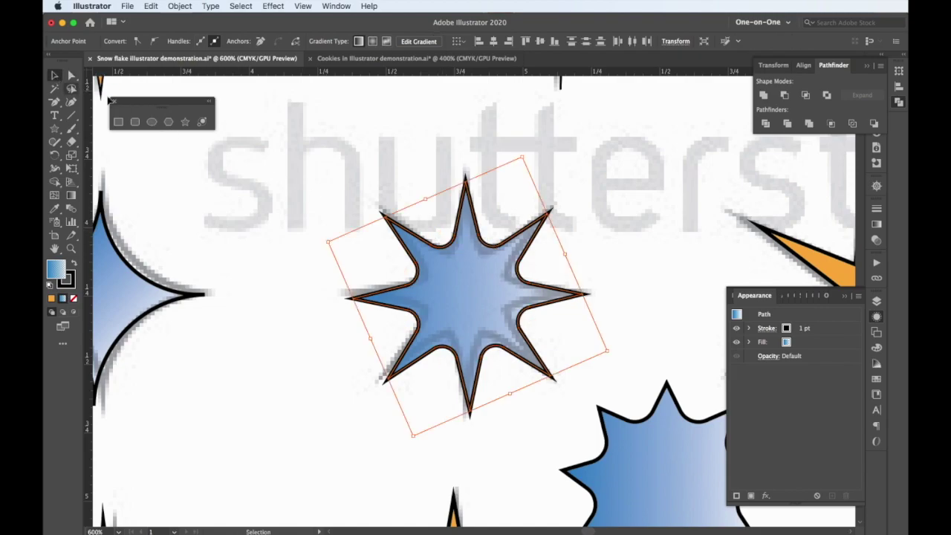
click(260, 198)
- Hide the snowflake reference and Stars reference layers so only the drawn stars show
key(super+minus)
key(super+minus)
key(super+minus)
key(super+minus)
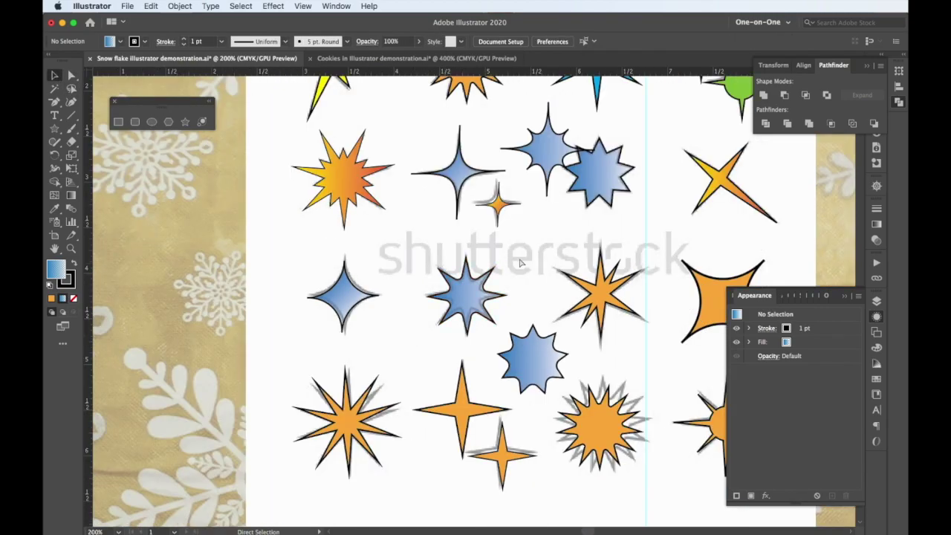
key(space)
drag(561, 227, 516, 273)
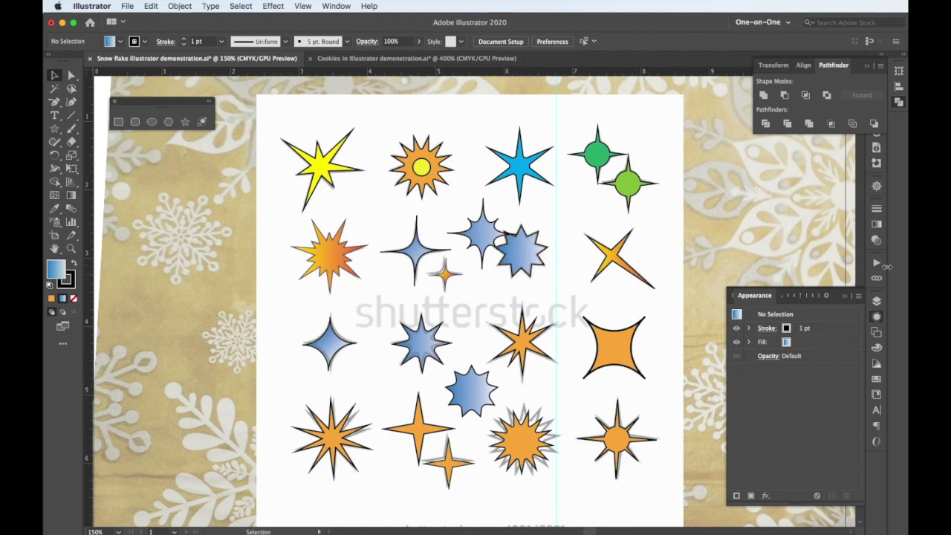
click(878, 300)
click(735, 383)
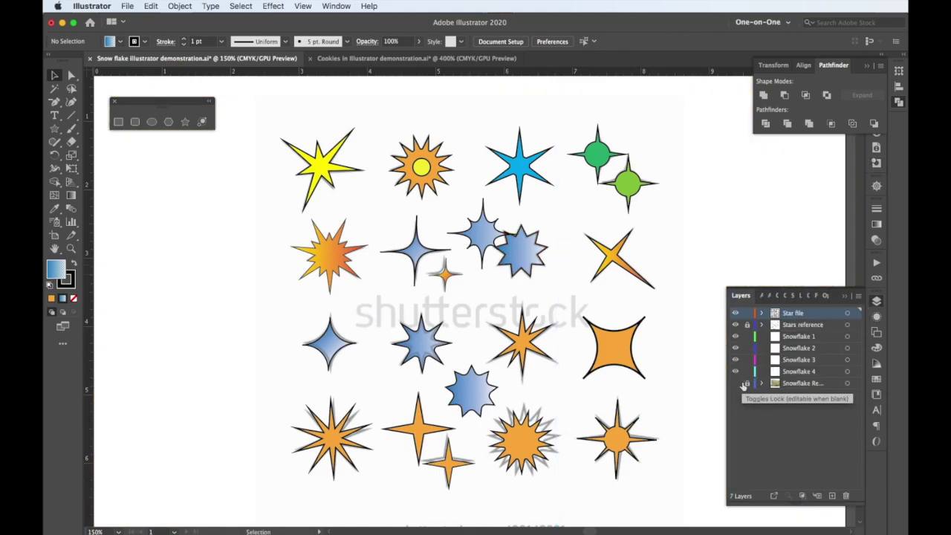
click(735, 325)
- Hide all panels and view the full set of stars enlarged in full-screen mode
key(Tab)
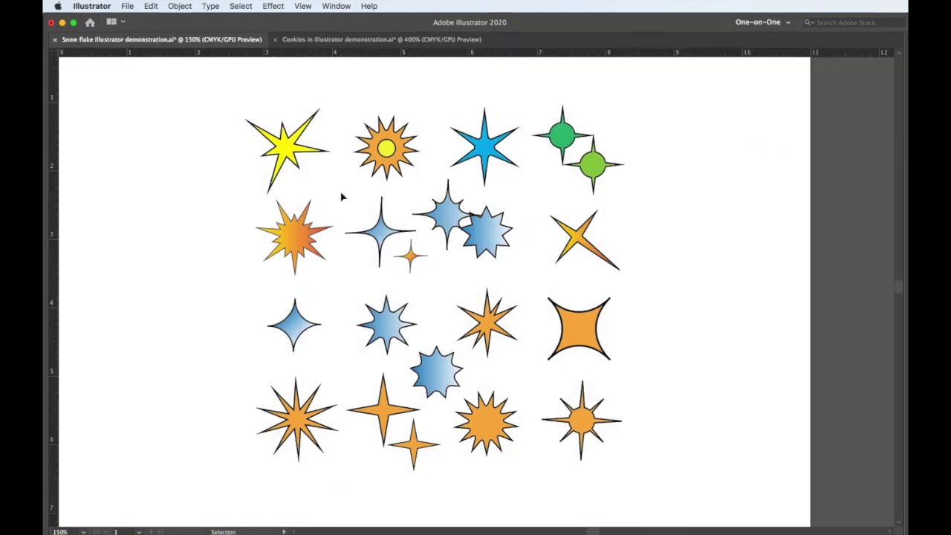
drag(223, 91, 691, 494)
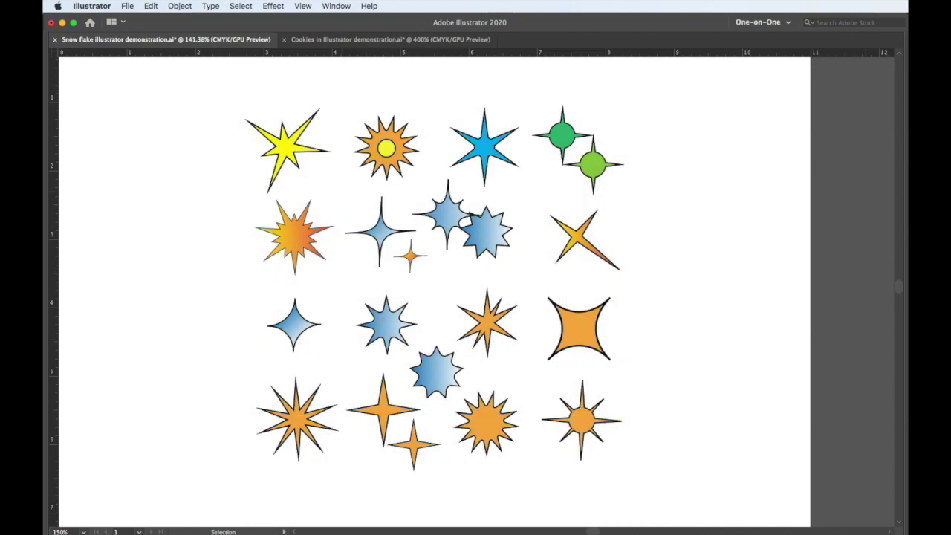
key(shift+f)
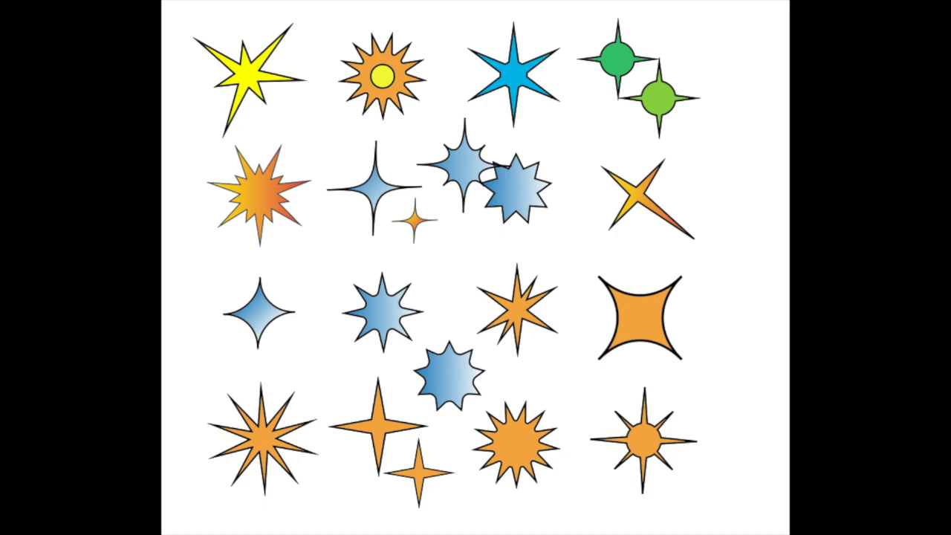